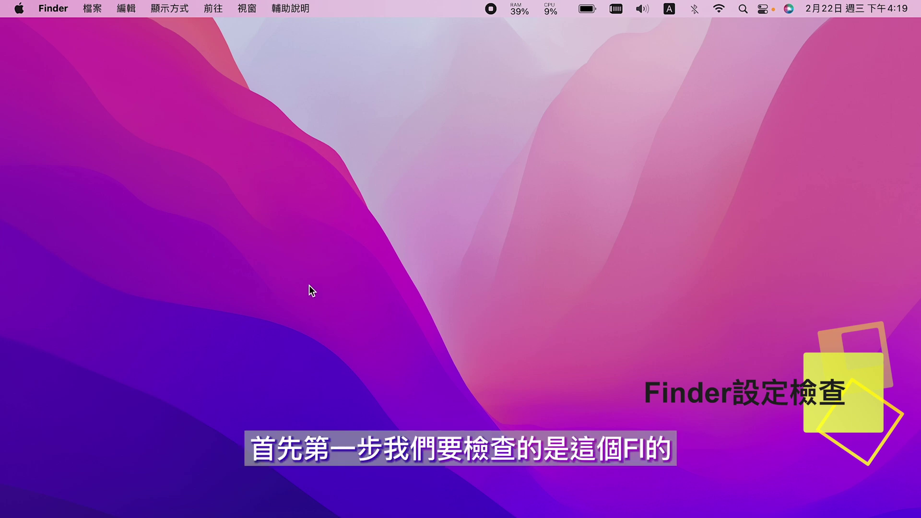
# Check which items are enabled for the sidebar in the Finder preferences, including connected servers and Bonjour computers, and close them.
pyautogui.click(58, 12)
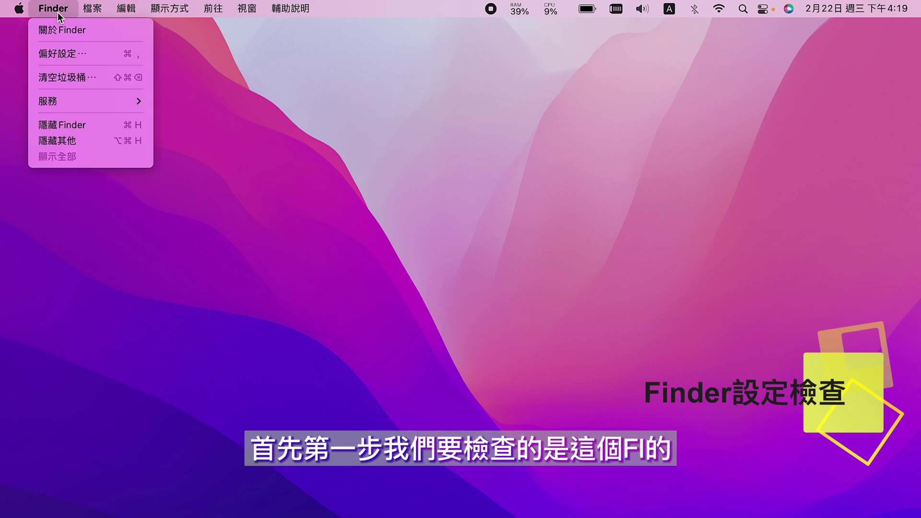
pyautogui.click(79, 54)
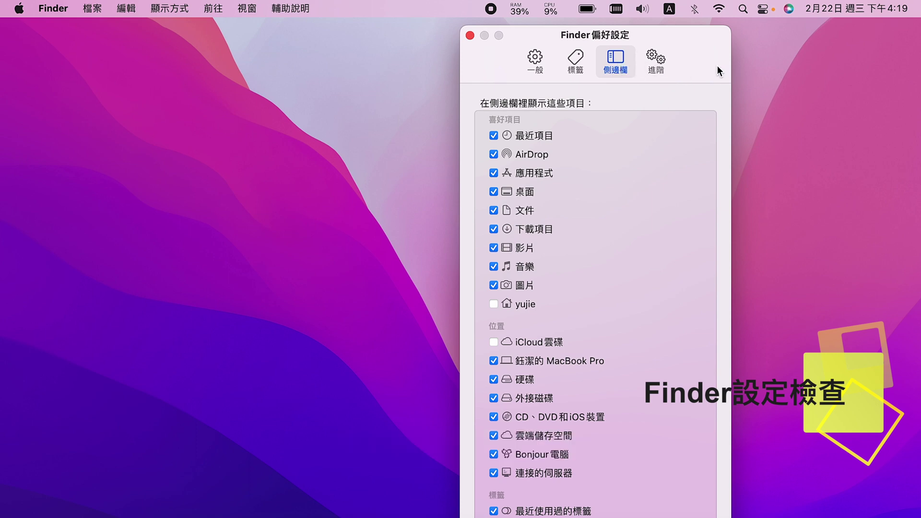
pyautogui.moveTo(717, 66); pyautogui.dragTo(715, 64)
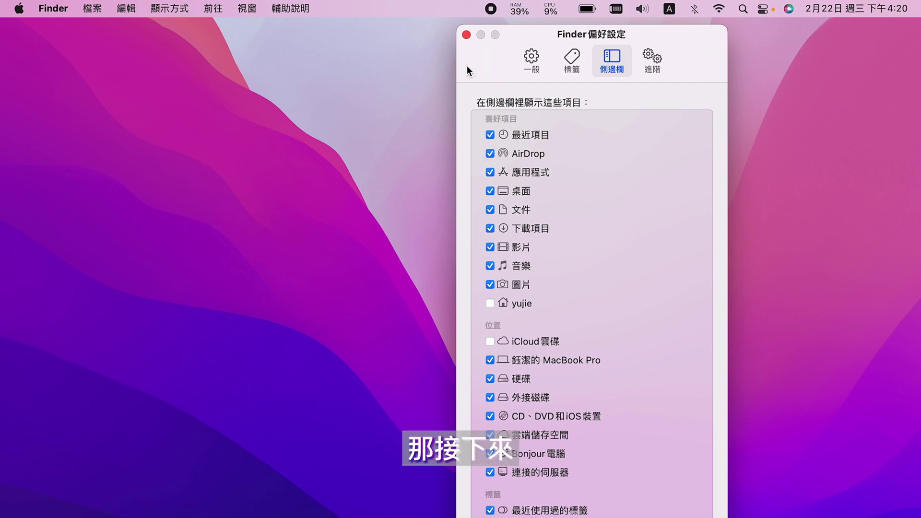
pyautogui.click(467, 36)
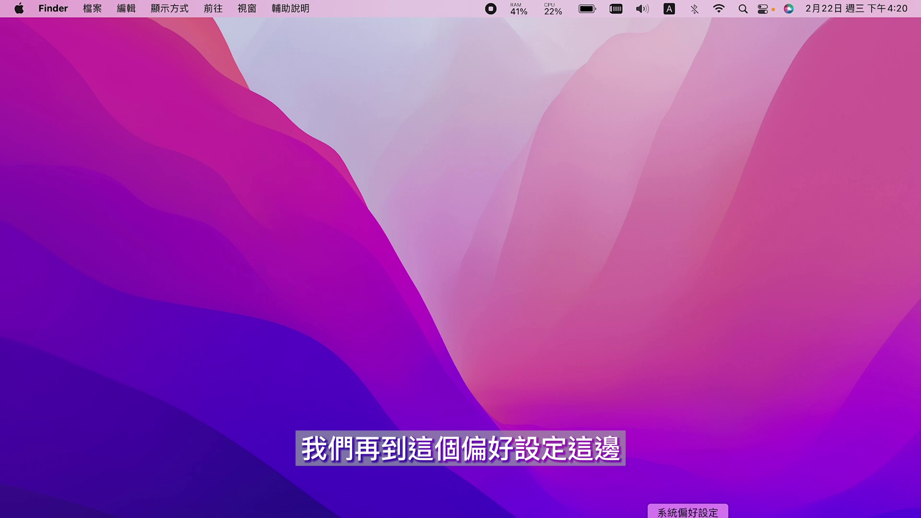
# Open the Sharing settings in System Preferences and inspect the computer's local hostname options without changing them.
pyautogui.click(688, 516)
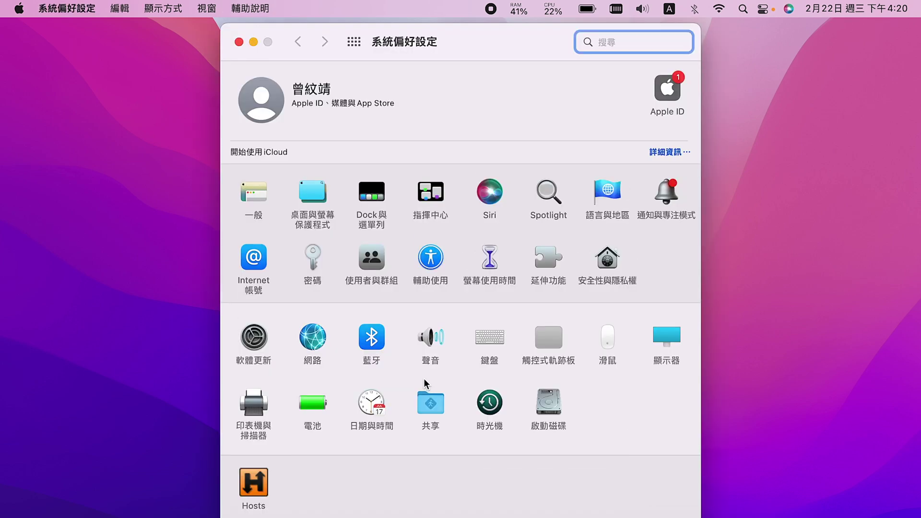
pyautogui.click(431, 409)
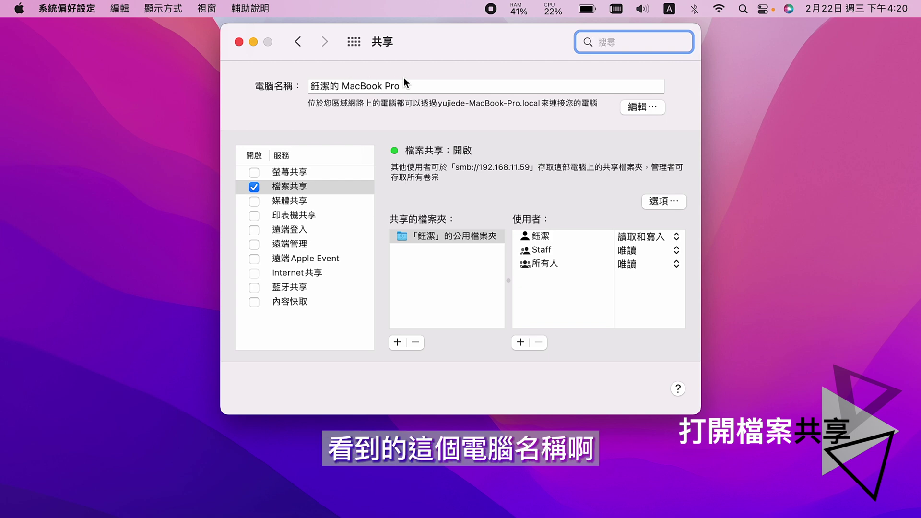
pyautogui.click(639, 106)
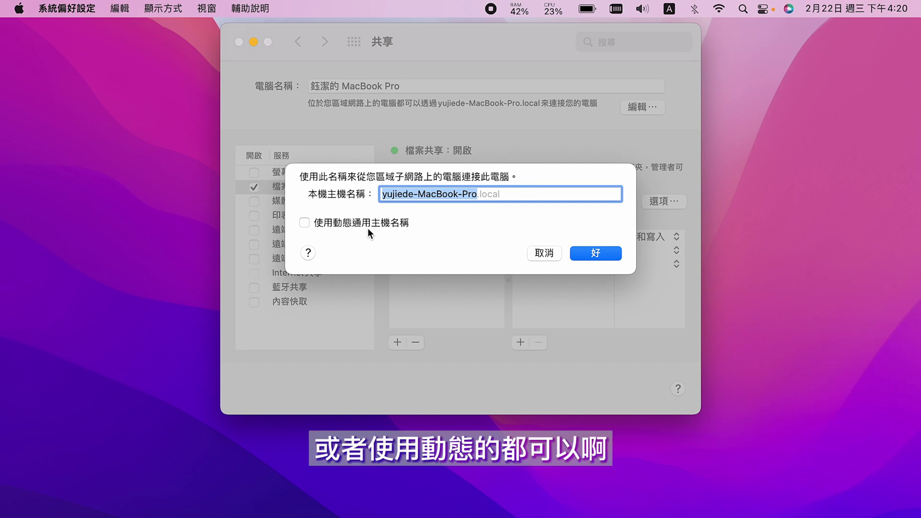
pyautogui.click(545, 254)
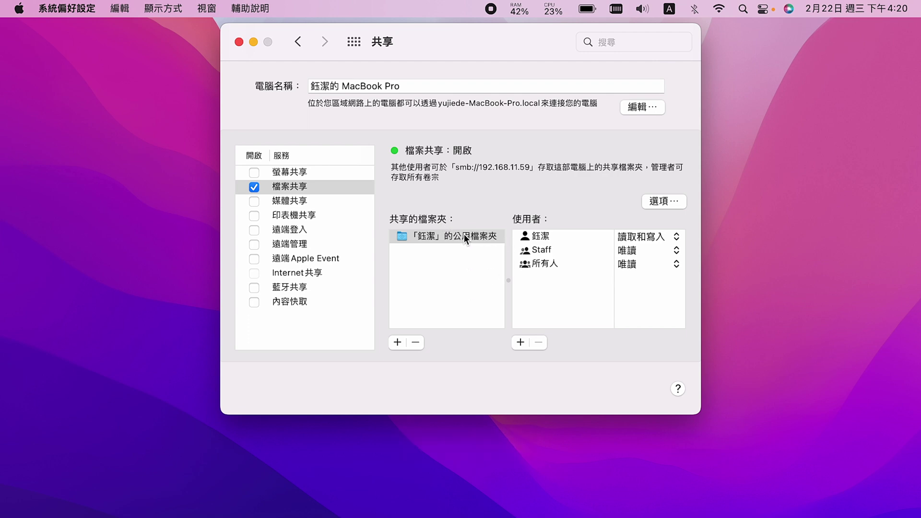
# Browse the Documents folder (文件) for folders that could be shared, without adding any.
pyautogui.click(397, 339)
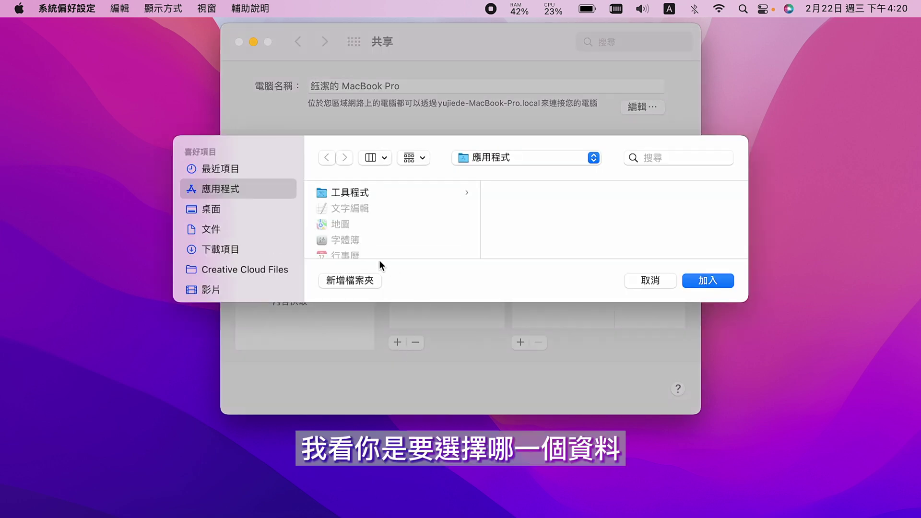
pyautogui.click(238, 233)
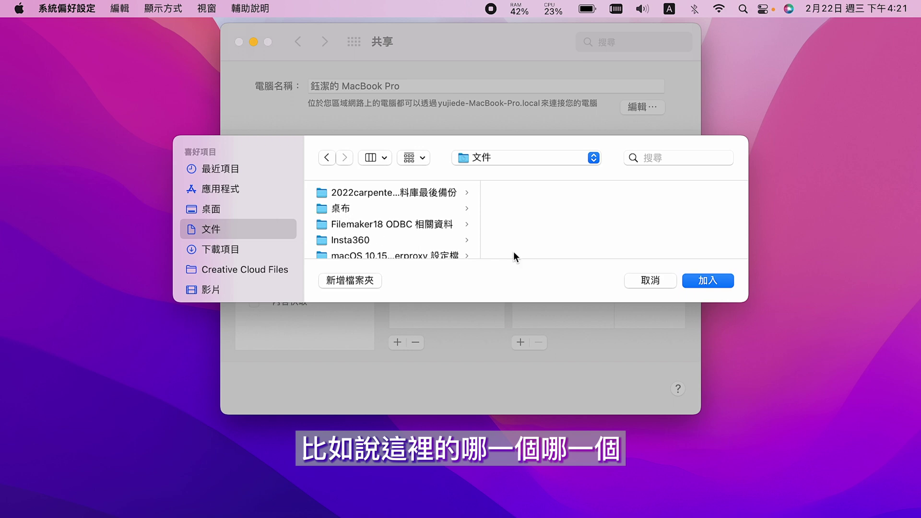
pyautogui.click(657, 282)
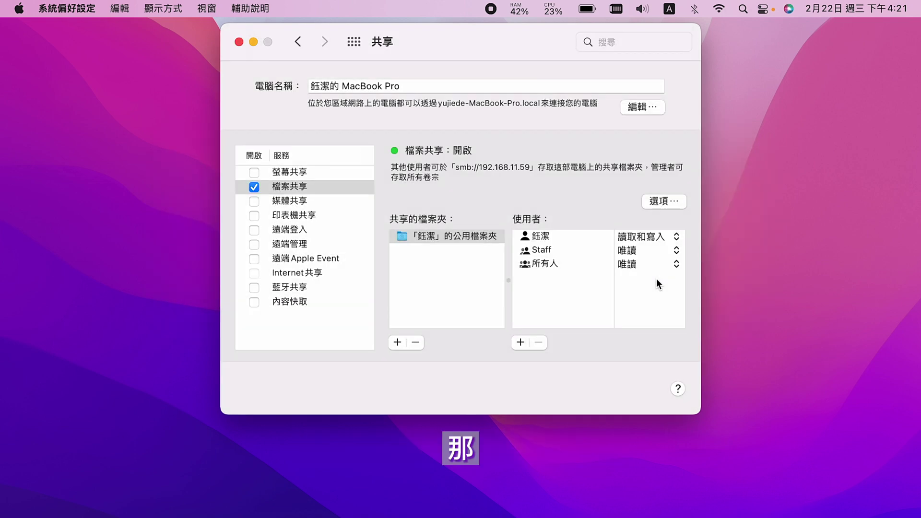
# Review the permission choices for the public folder's owner and Staff, and the accounts that could be added as its users.
pyautogui.click(464, 237)
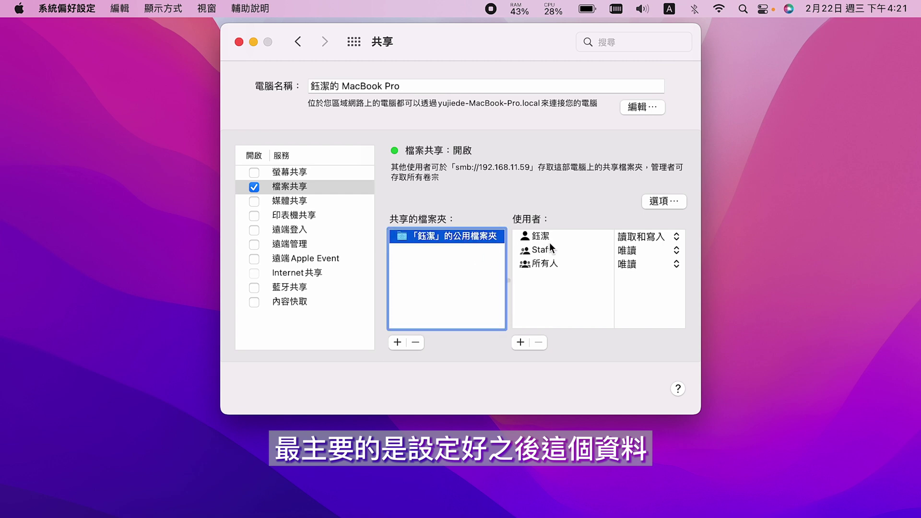
pyautogui.click(562, 239)
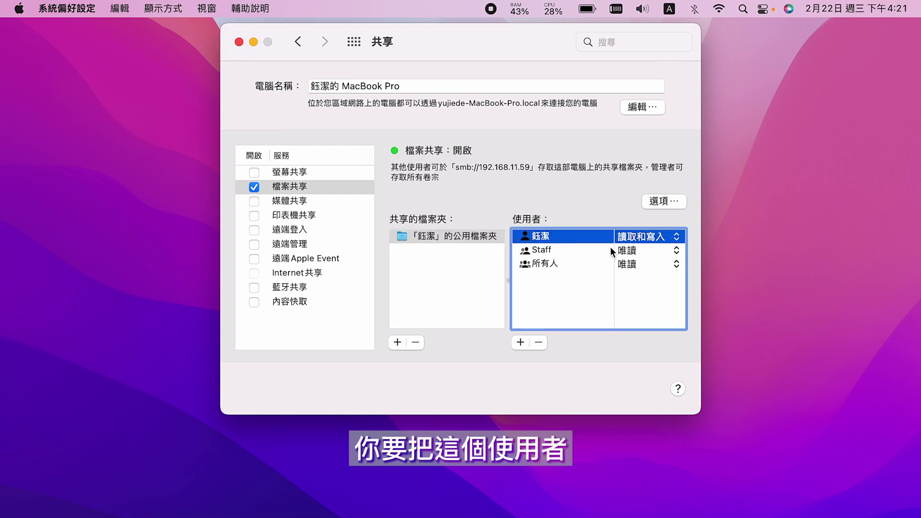
pyautogui.click(677, 237)
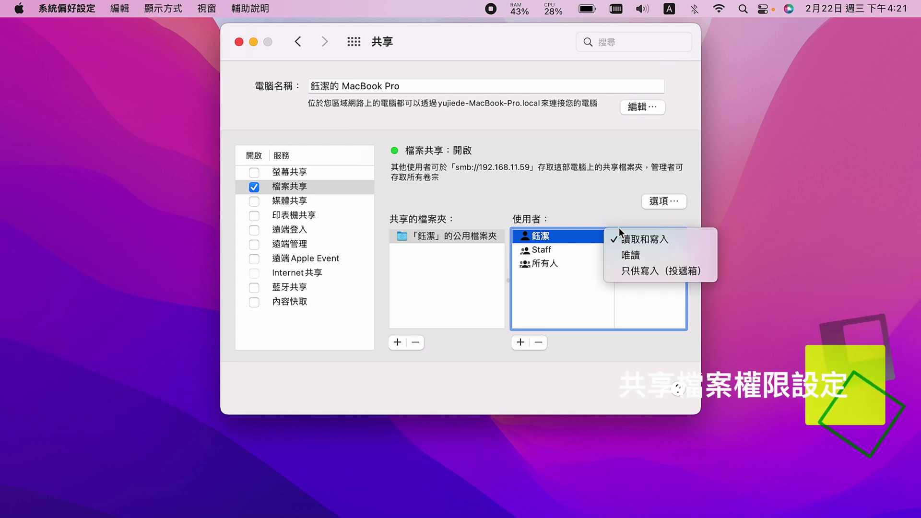
pyautogui.click(619, 210)
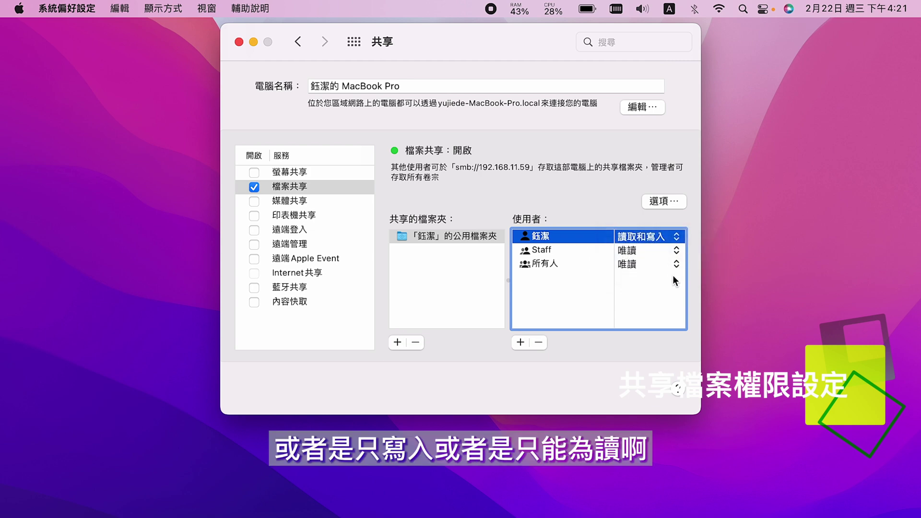
pyautogui.click(675, 252)
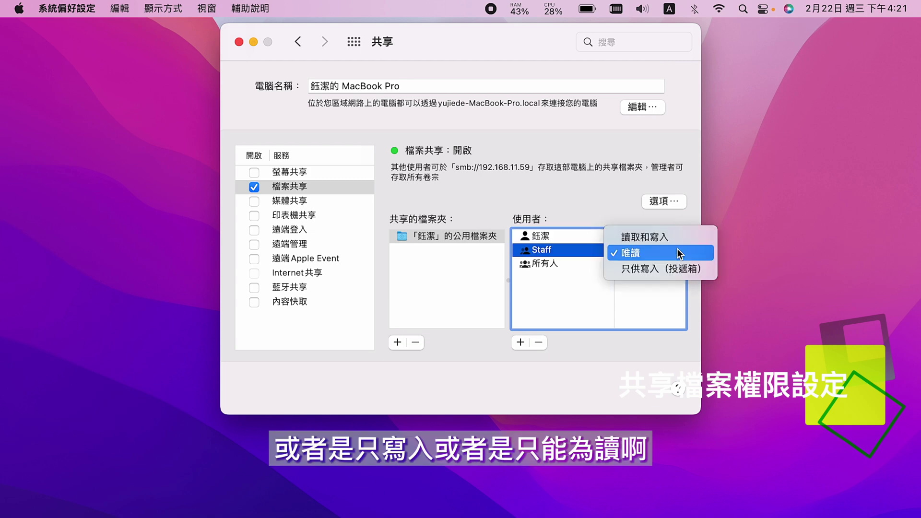
pyautogui.click(577, 196)
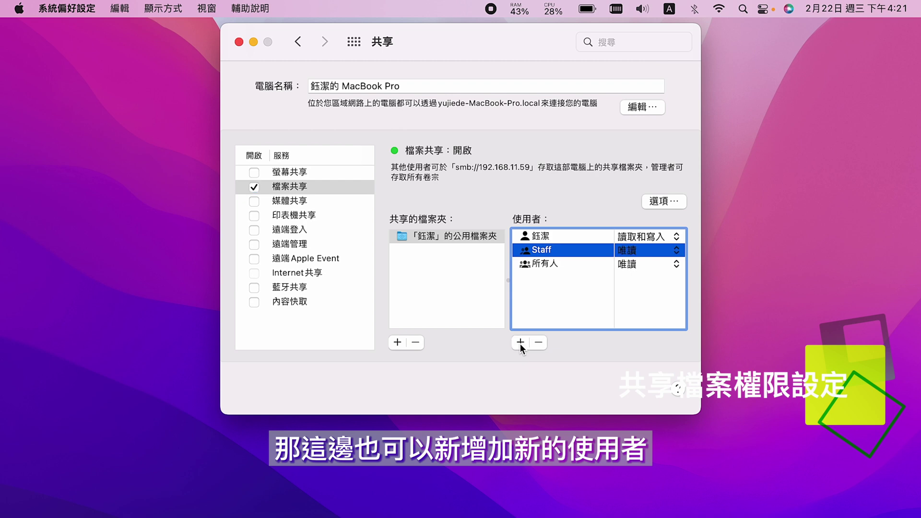
pyautogui.click(521, 342)
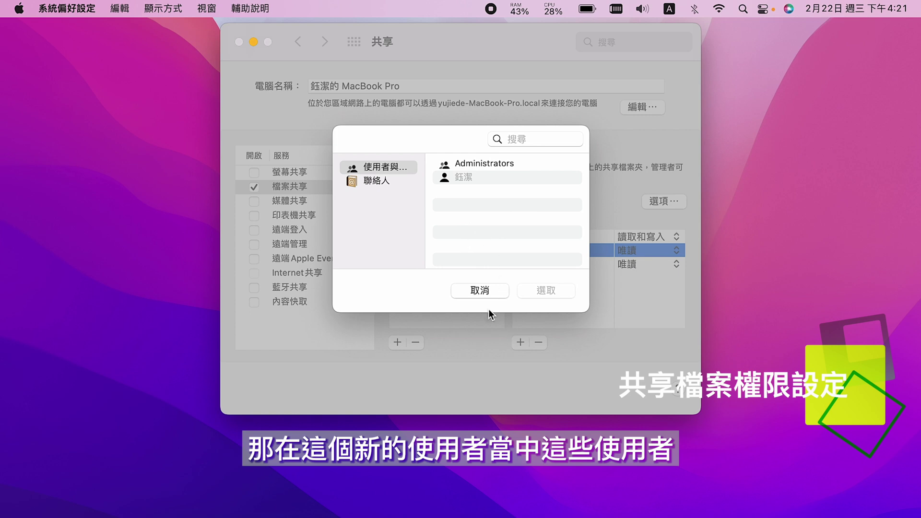
pyautogui.click(485, 294)
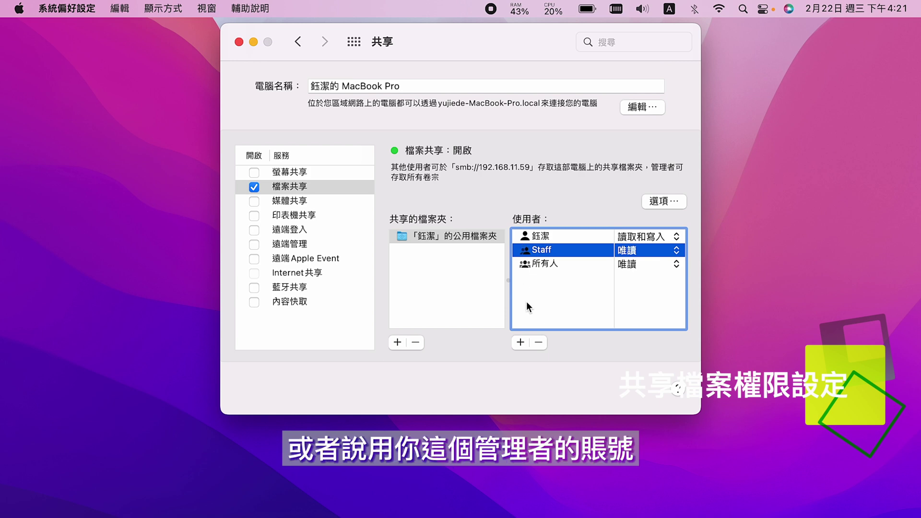
# Open the Users & Groups settings and unlock them for changes with the administrator password.
pyautogui.click(356, 45)
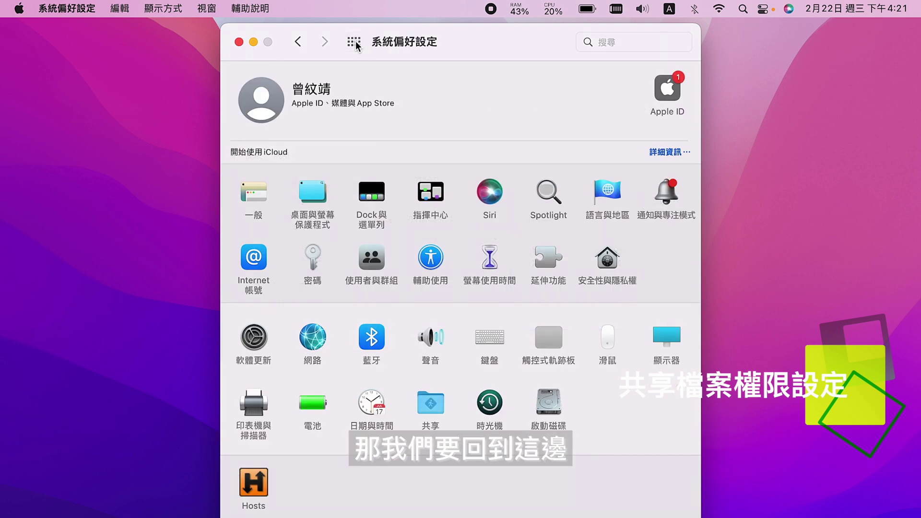
pyautogui.click(369, 258)
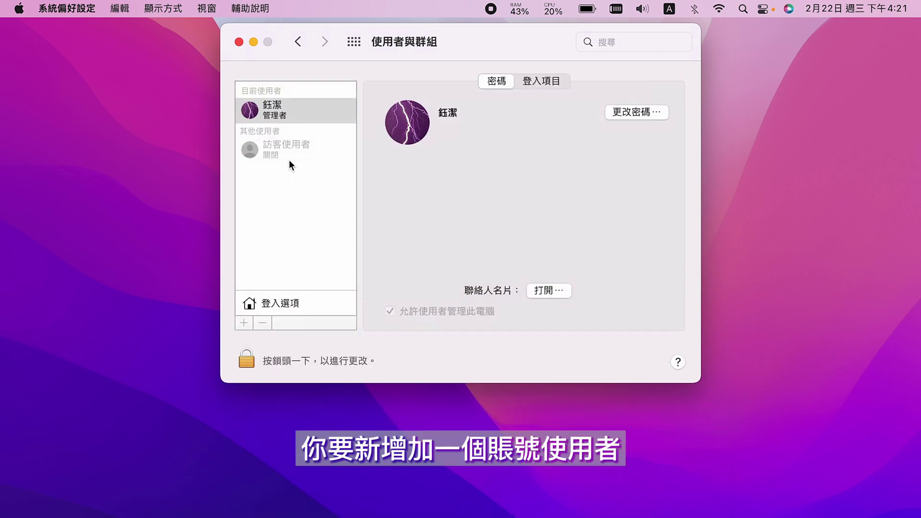
pyautogui.click(247, 360)
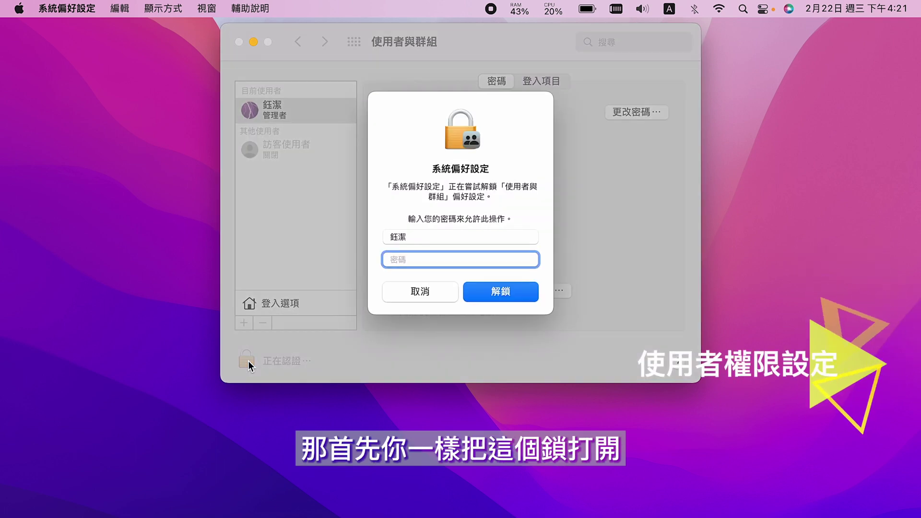
pyautogui.write('****')
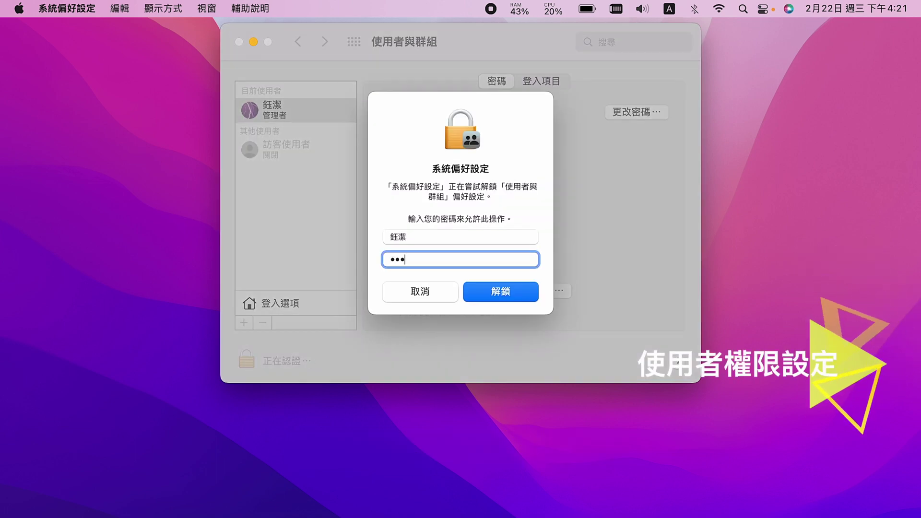
pyautogui.press('Return')
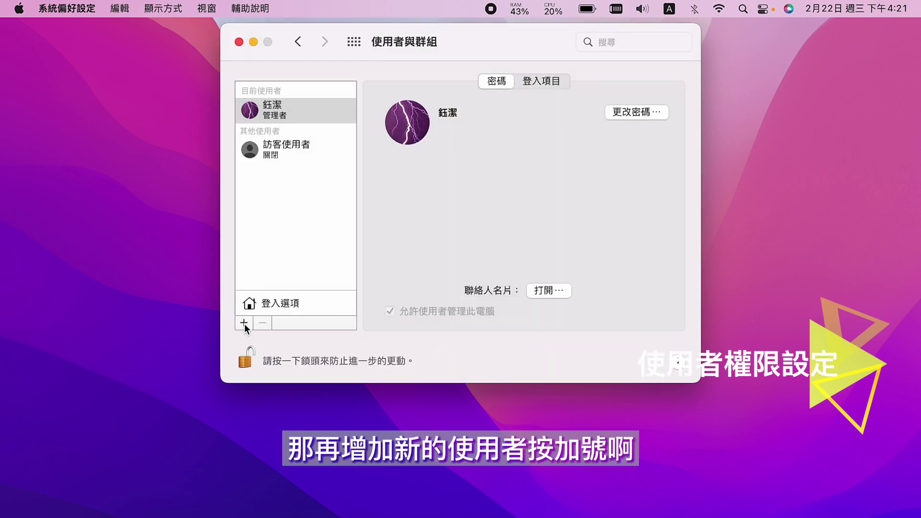
# Review the new account form and its account types without creating a user, and close System Preferences.
pyautogui.click(244, 323)
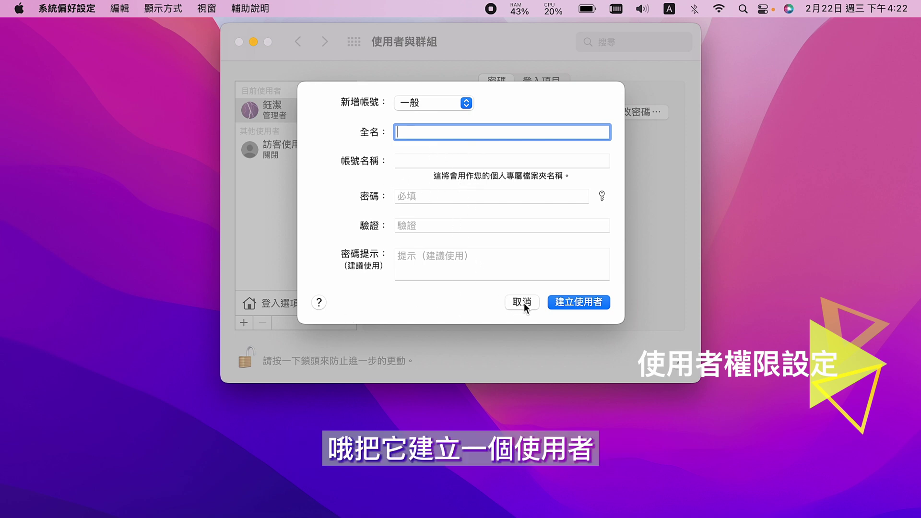
pyautogui.click(466, 103)
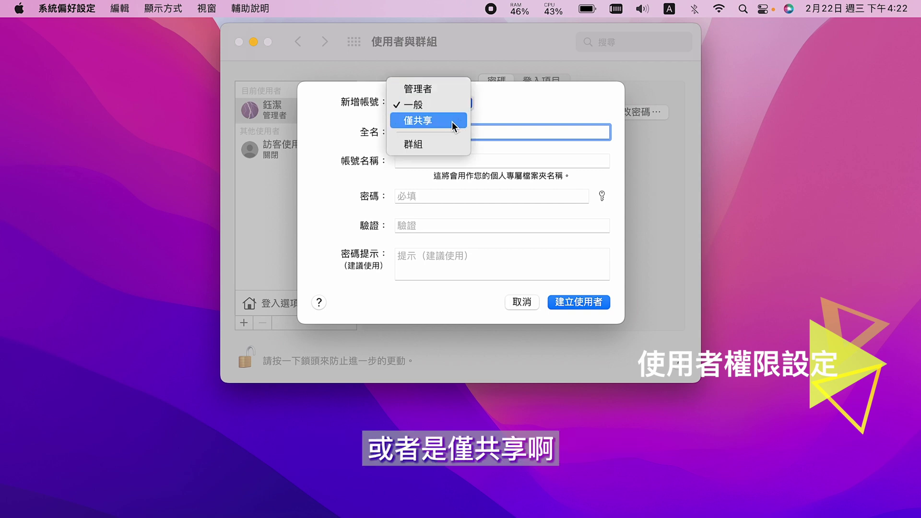
pyautogui.click(507, 113)
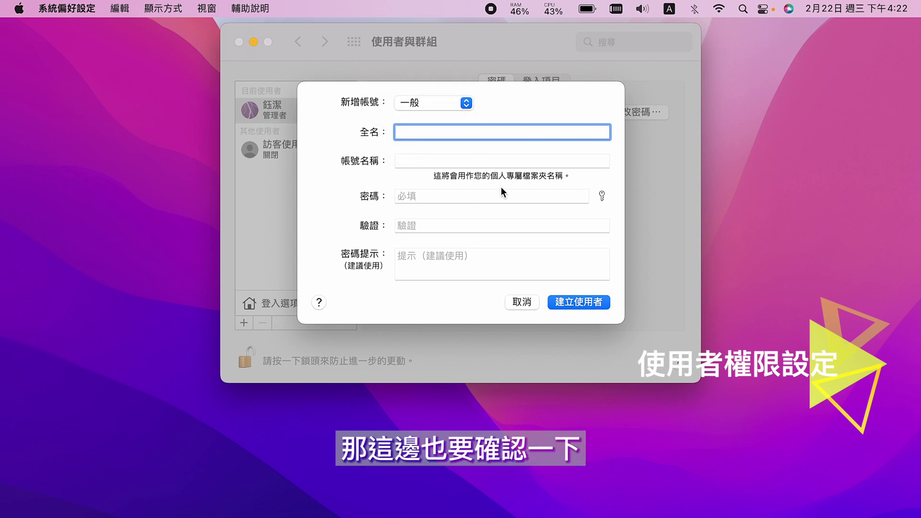
pyautogui.click(521, 303)
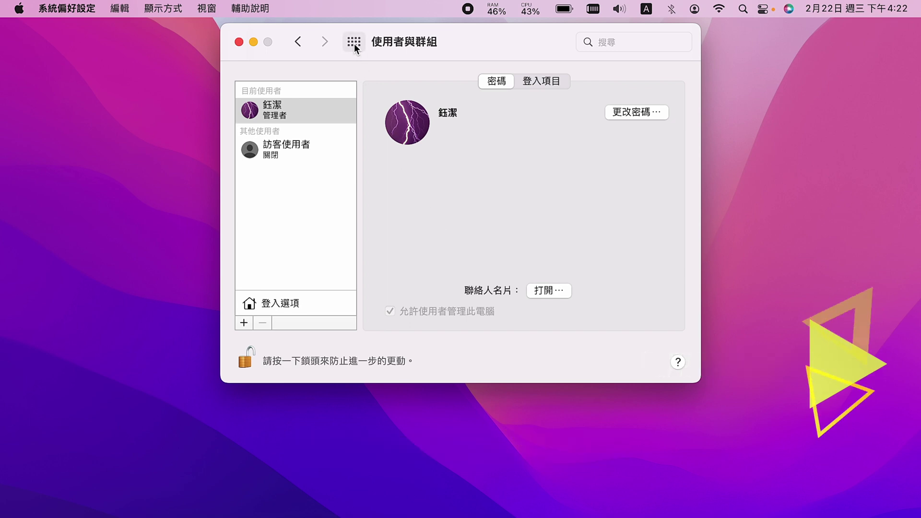
pyautogui.click(240, 42)
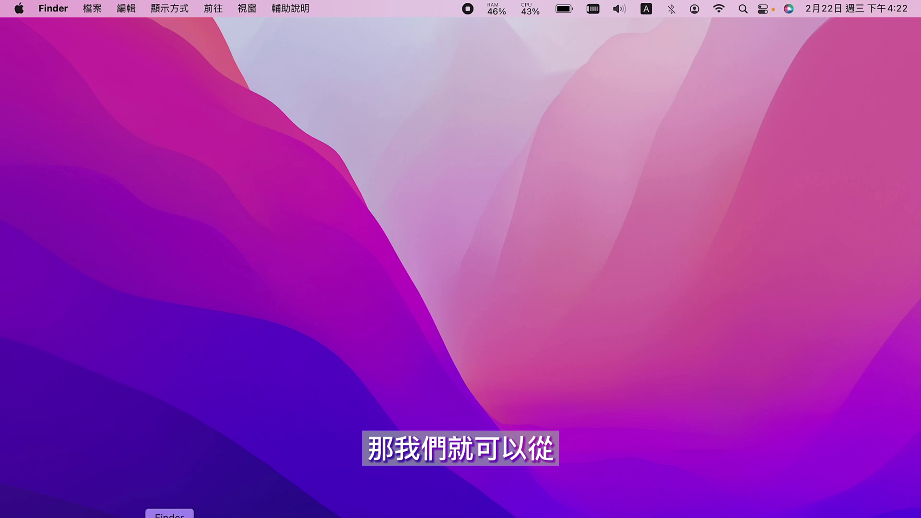
# In Finder, connect to the shared iMac, browse the Pictures folder (圖片) inside its home folder, and return to the home folder.
pyautogui.click(169, 516)
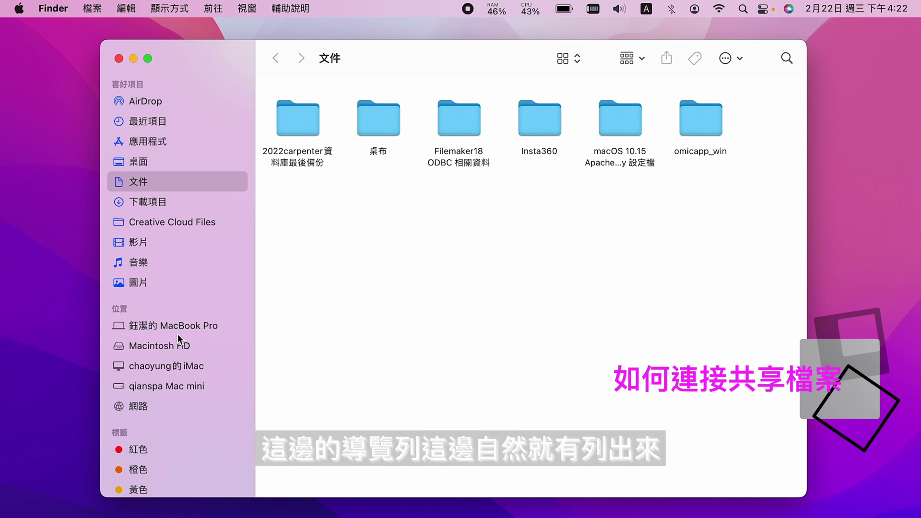
pyautogui.click(201, 369)
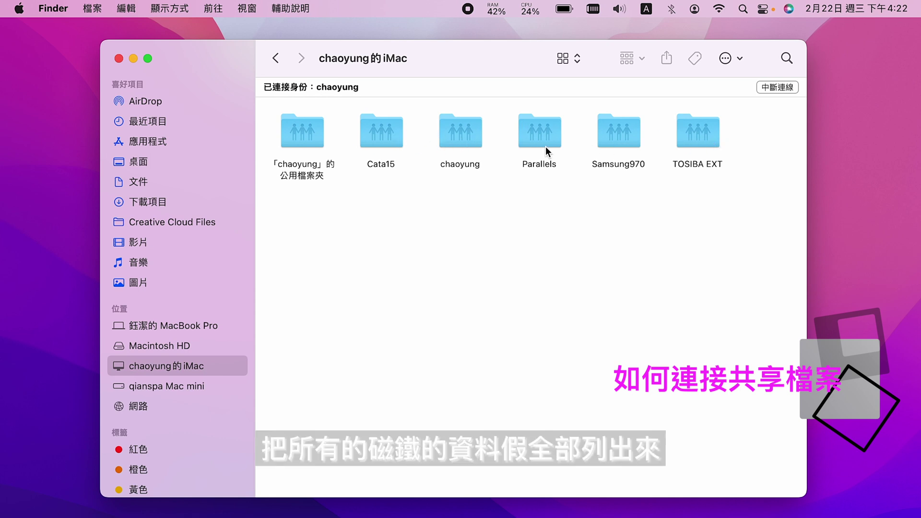
pyautogui.doubleClick(467, 144)
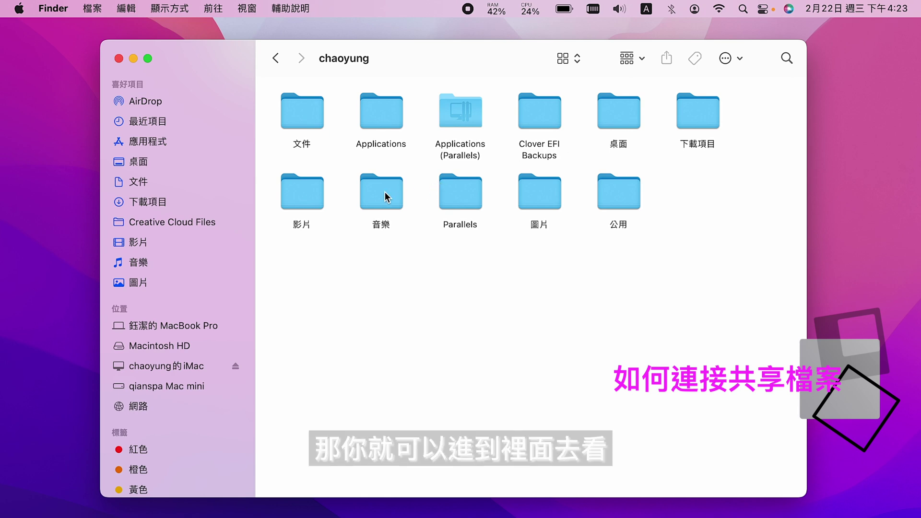
pyautogui.doubleClick(538, 192)
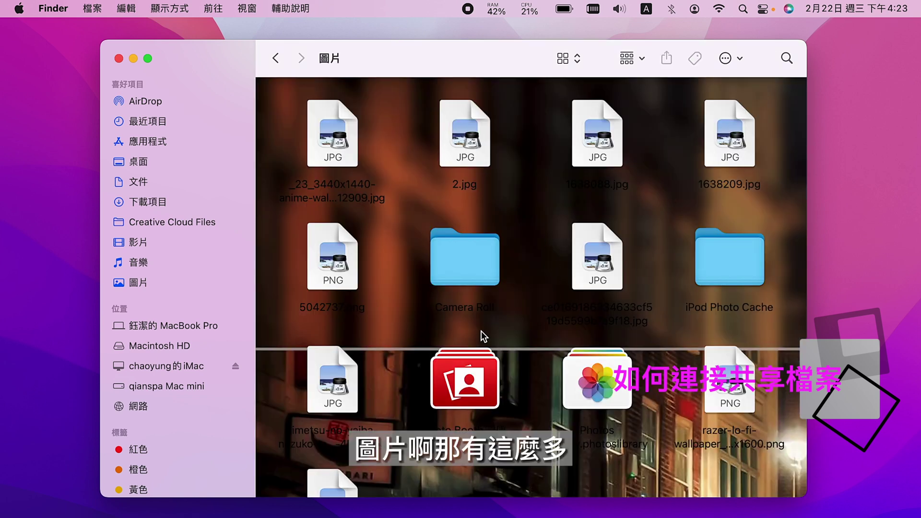
pyautogui.scroll(-2, 482, 332)
pyautogui.scroll(2, 481, 331)
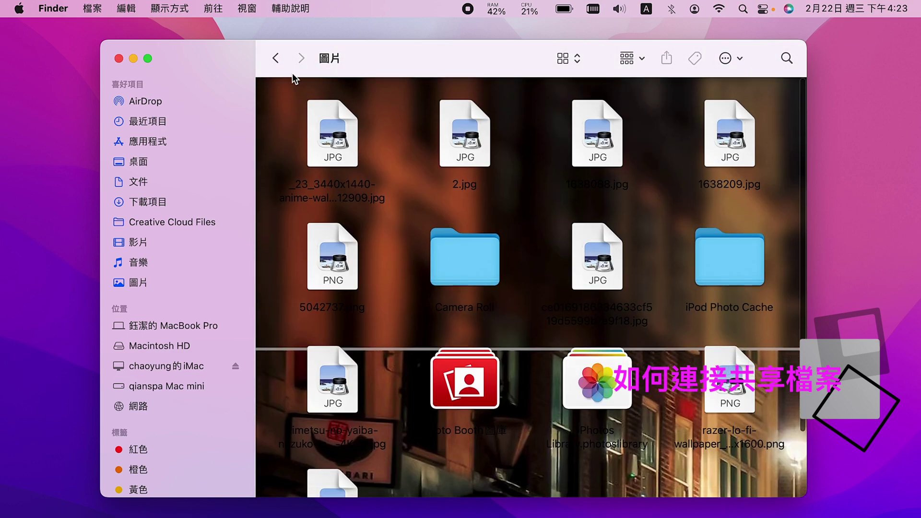
pyautogui.click(274, 58)
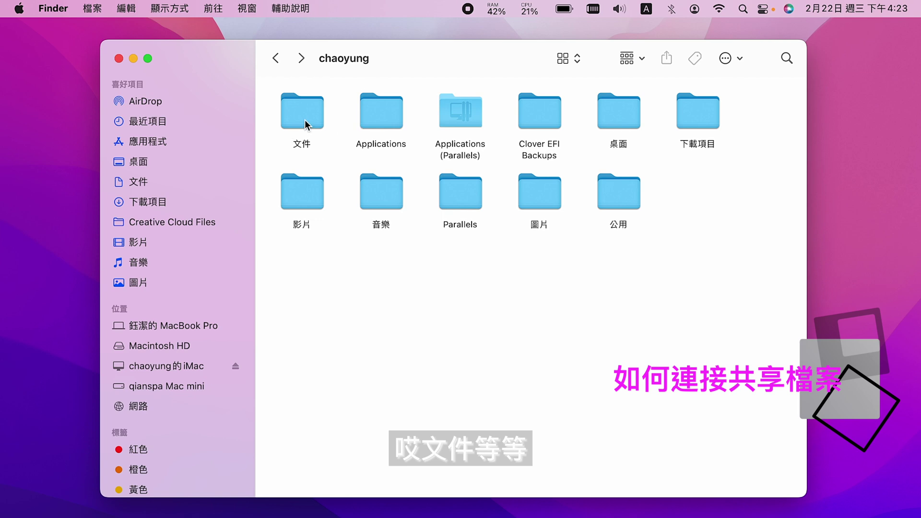
# Open the Desktop folder (桌面) of the shared iMac and copy the file keynote動畫 to the local desktop.
pyautogui.doubleClick(621, 114)
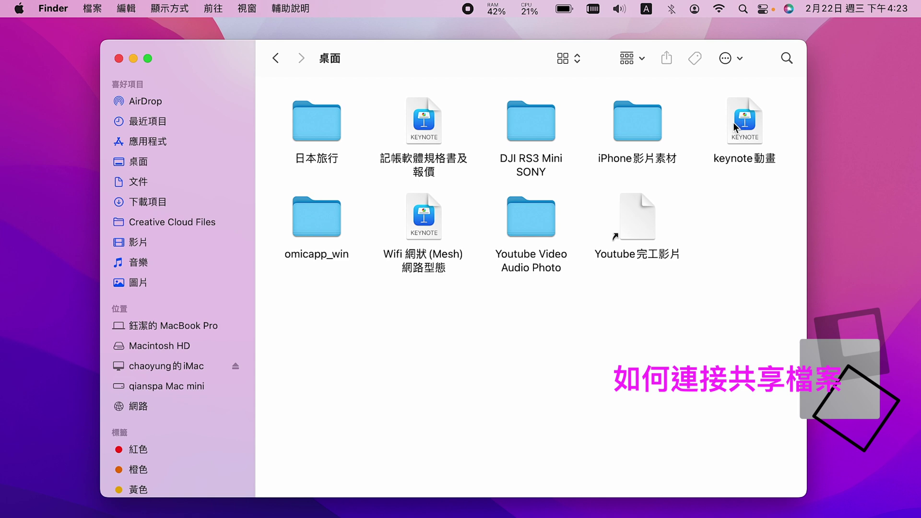
pyautogui.moveTo(733, 122); pyautogui.dragTo(853, 149)
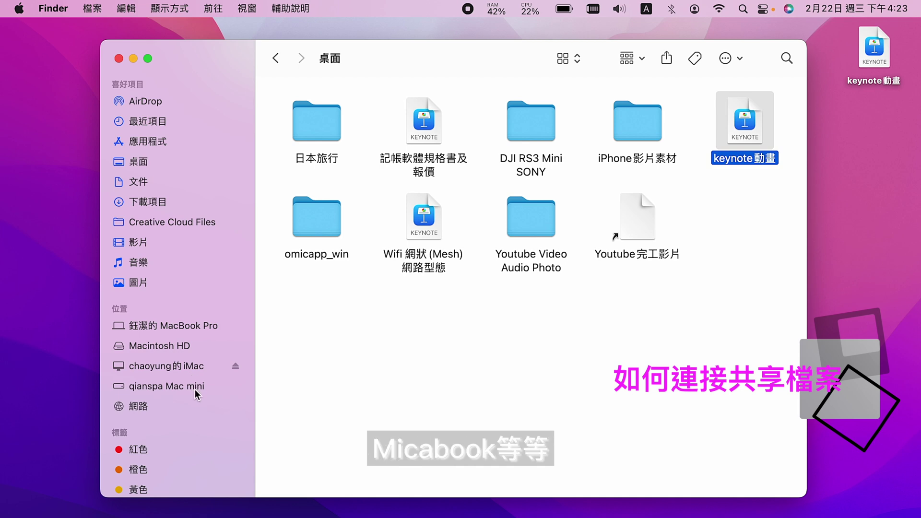
# Browse the network (網路) computers, view the shared folders on the Mac mini, and close the Finder window.
pyautogui.click(147, 408)
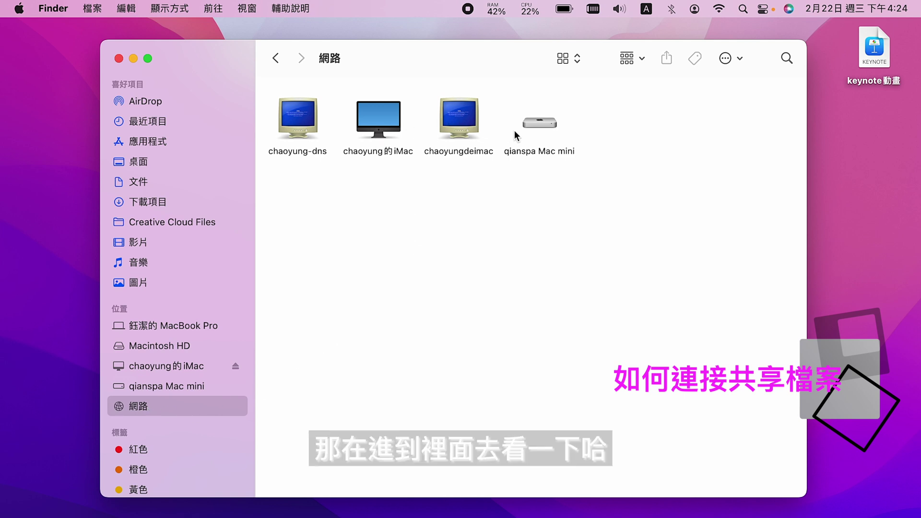
pyautogui.doubleClick(541, 125)
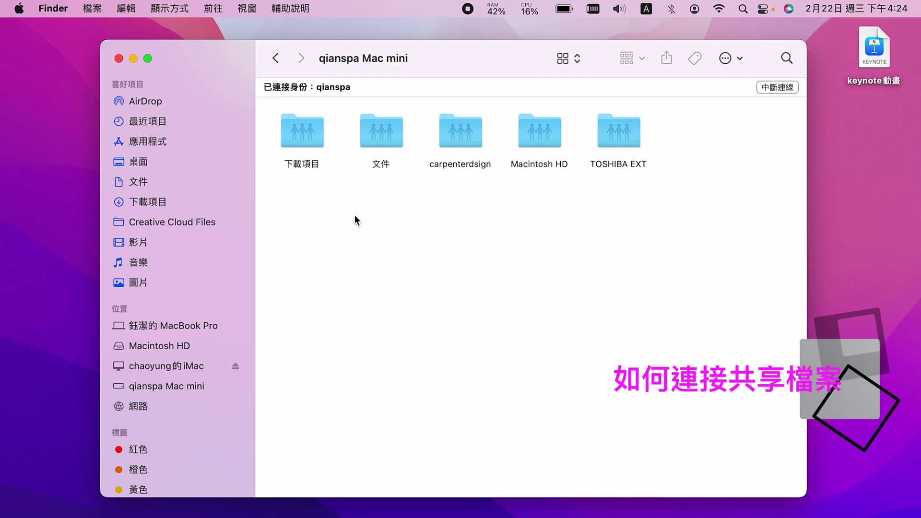
pyautogui.click(119, 58)
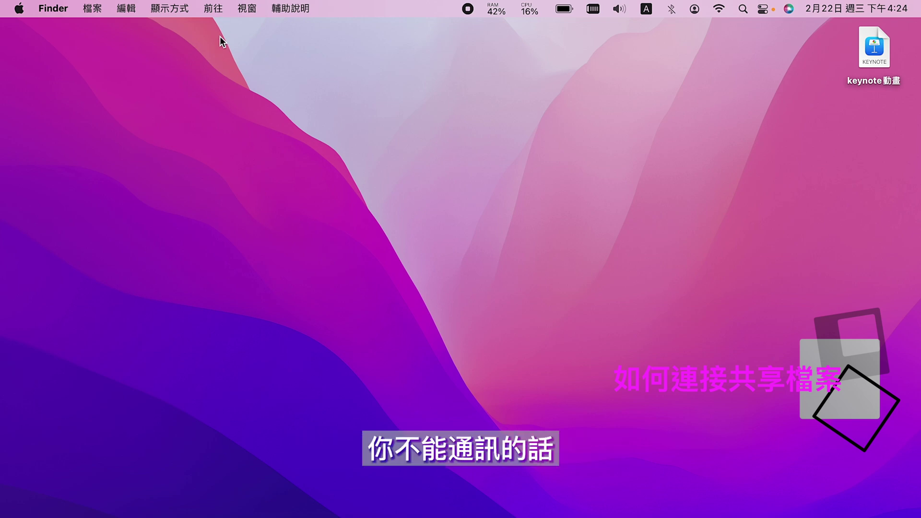
# Open Connect to Server (連接伺服器), browse the available network computers from it, and close both windows.
pyautogui.click(218, 12)
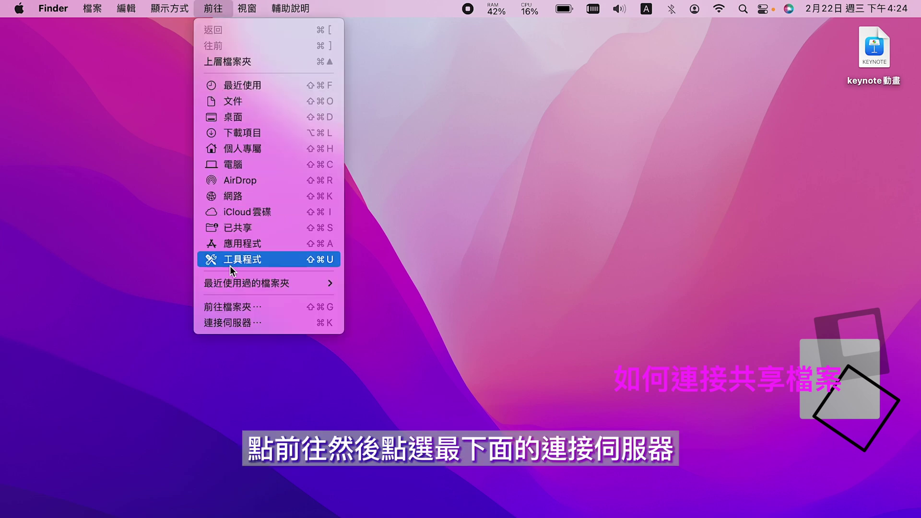
pyautogui.click(255, 325)
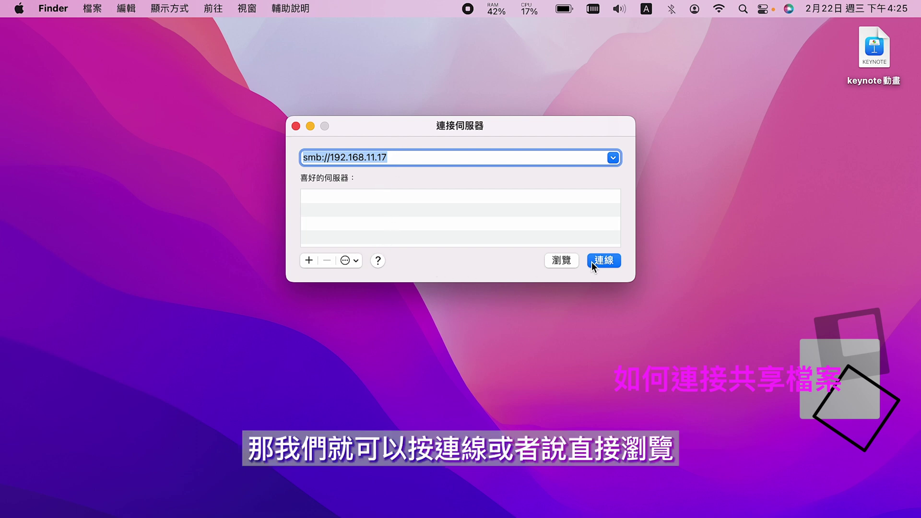
pyautogui.click(562, 261)
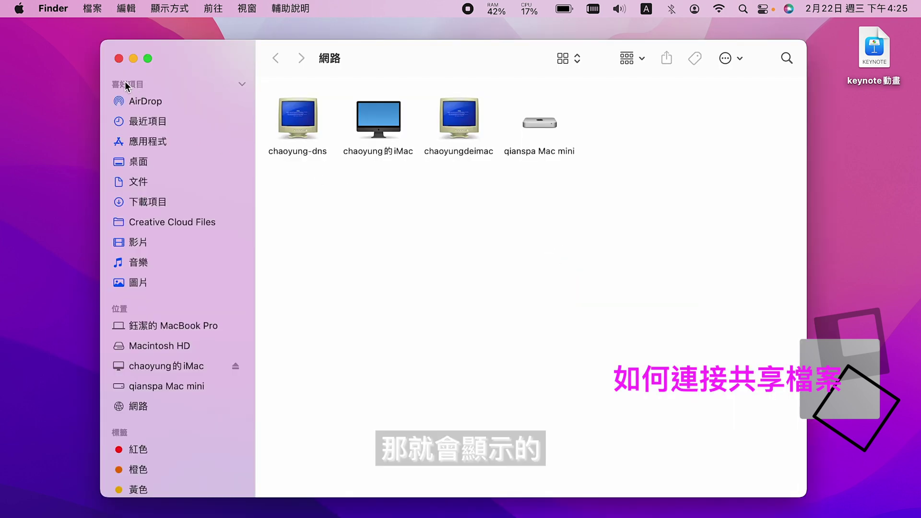
pyautogui.click(120, 62)
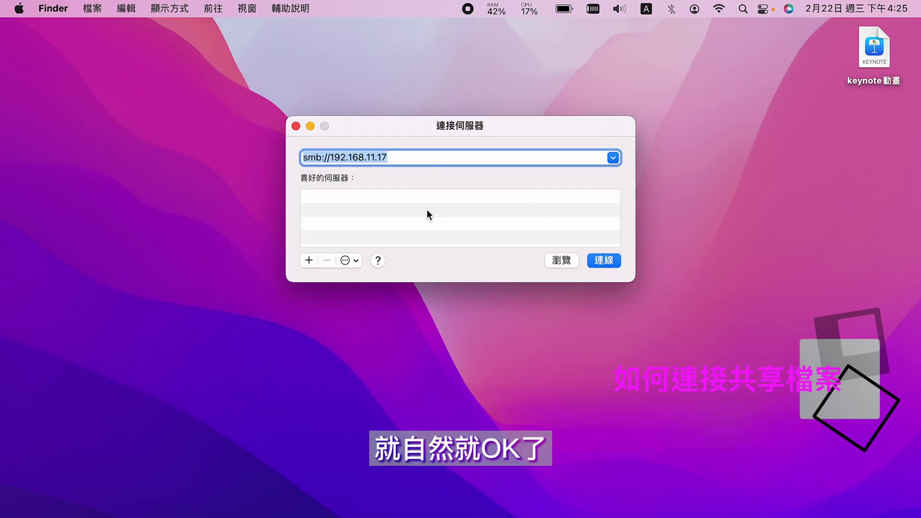
pyautogui.click(295, 126)
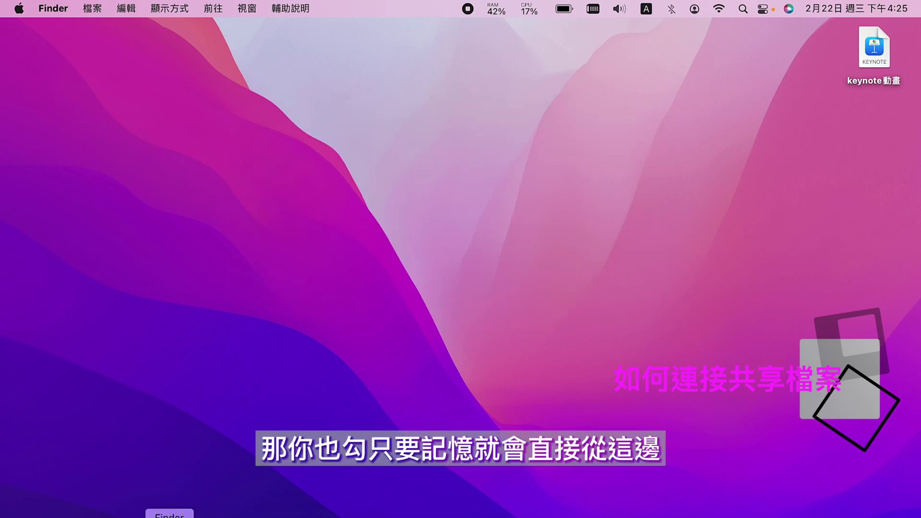
# Disconnect the shared iMac from a new Finder window and close the window.
pyautogui.click(170, 516)
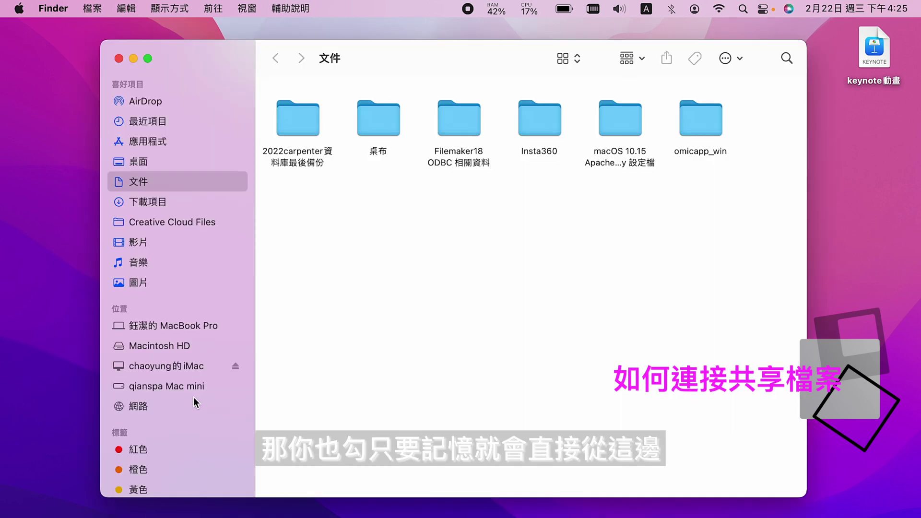
pyautogui.click(235, 366)
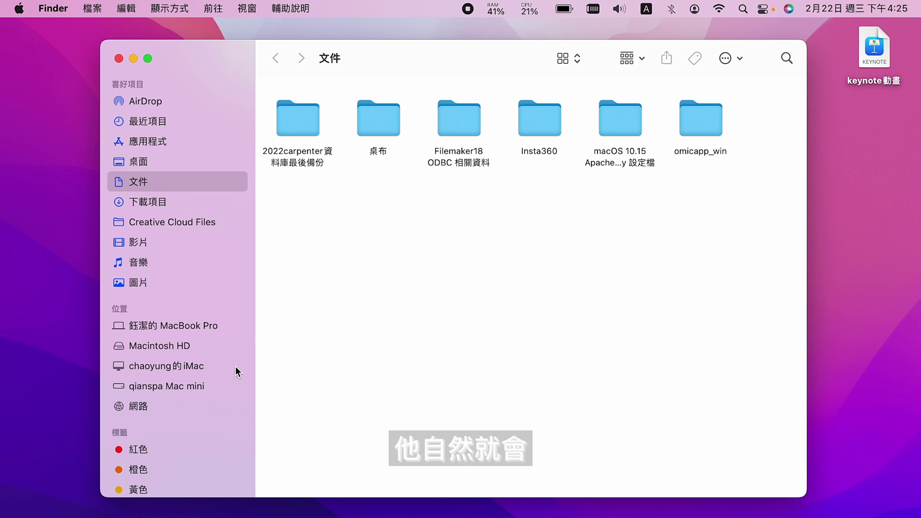
pyautogui.click(119, 59)
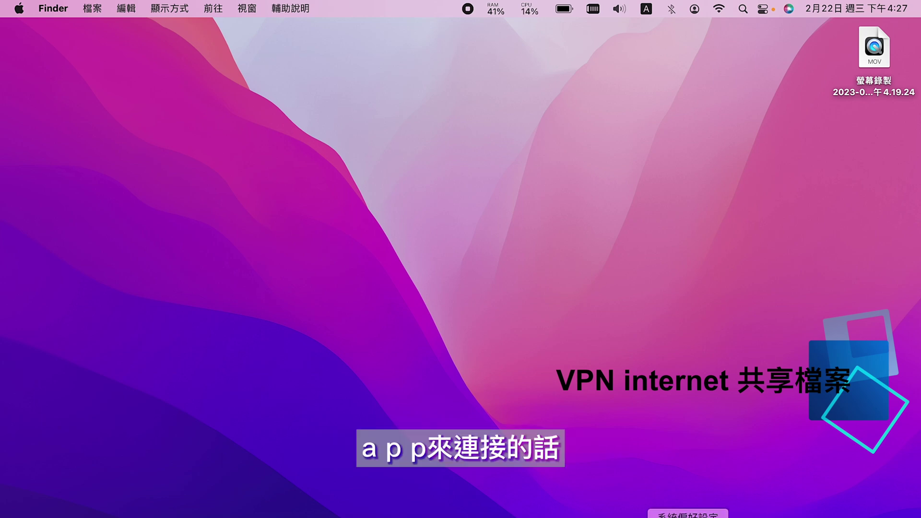
# In System Preferences' Network settings (網路), create a VPN service of type IKEv2 with the default name VPN (IKEv2).
pyautogui.click(689, 517)
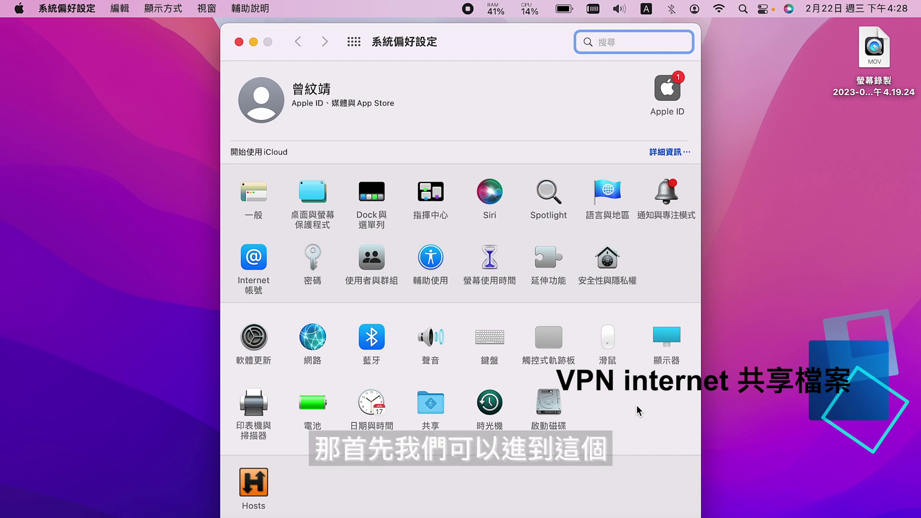
pyautogui.click(314, 342)
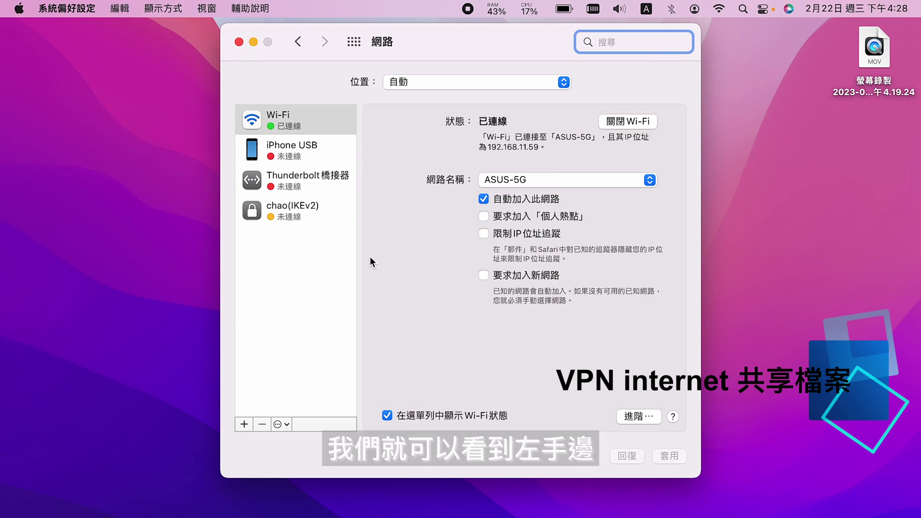
pyautogui.click(244, 423)
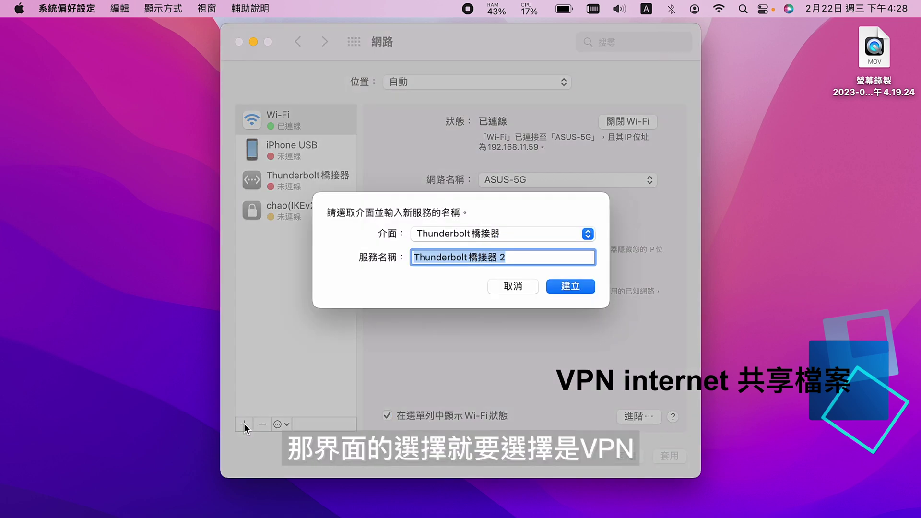
pyautogui.click(587, 234)
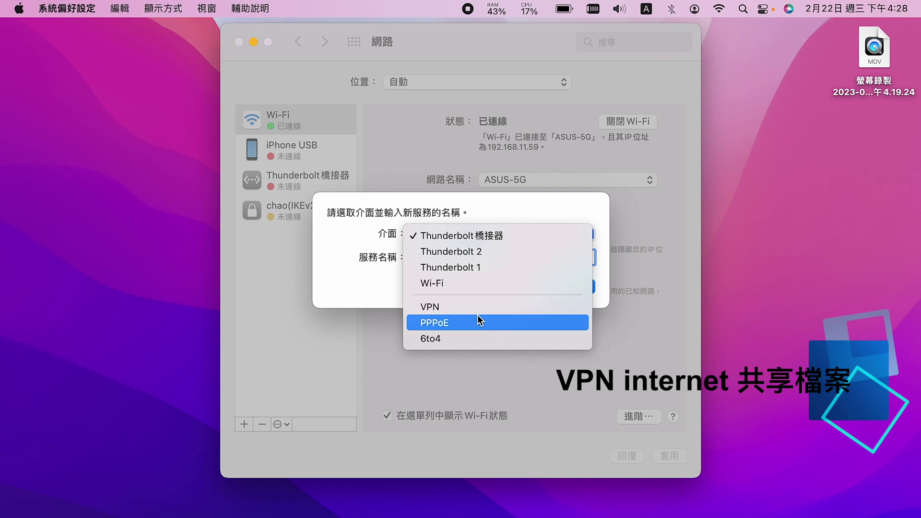
pyautogui.click(489, 307)
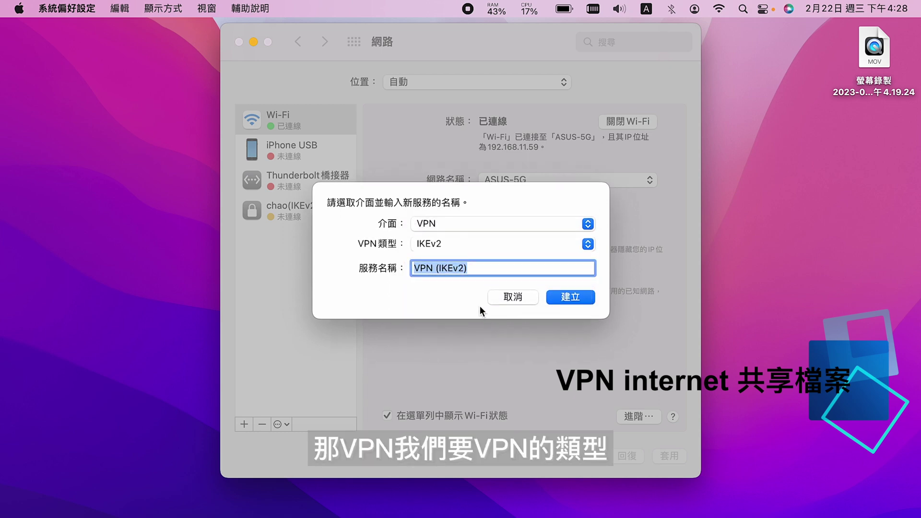
pyautogui.click(588, 244)
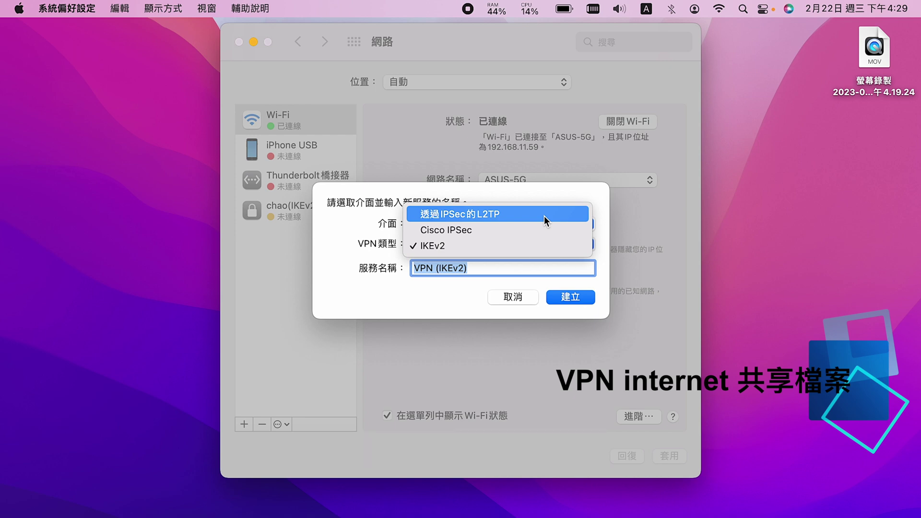
pyautogui.click(456, 300)
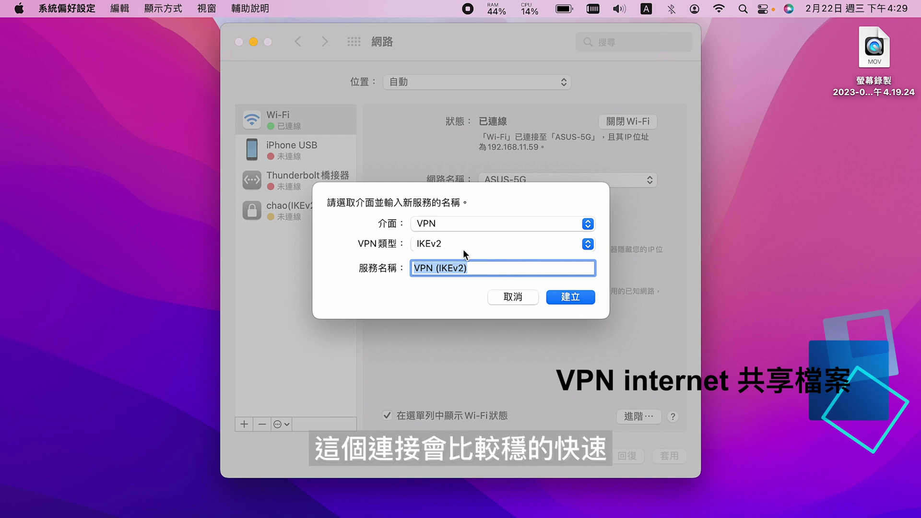
pyautogui.click(568, 297)
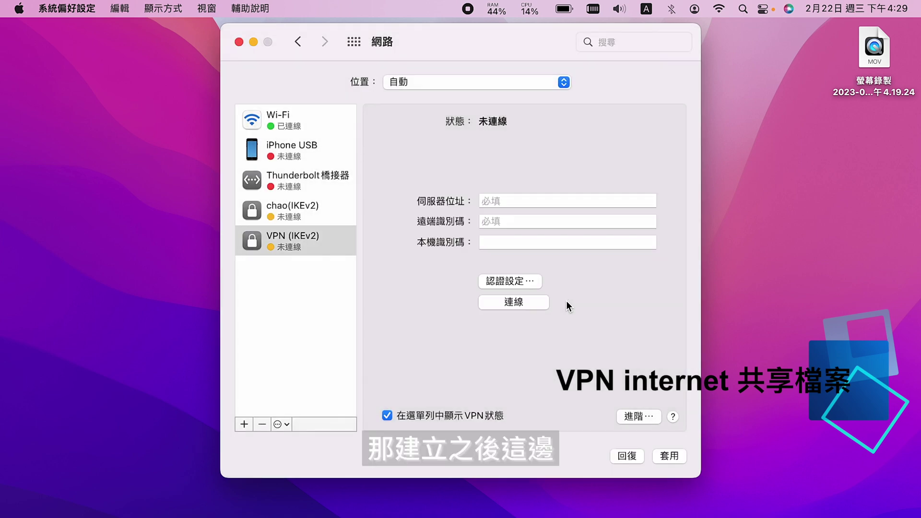
# Review the server address (伺服器位址) and remote ID (遠端識別碼) fields of the VPN (IKEv2) service, leaving them empty.
pyautogui.click(511, 205)
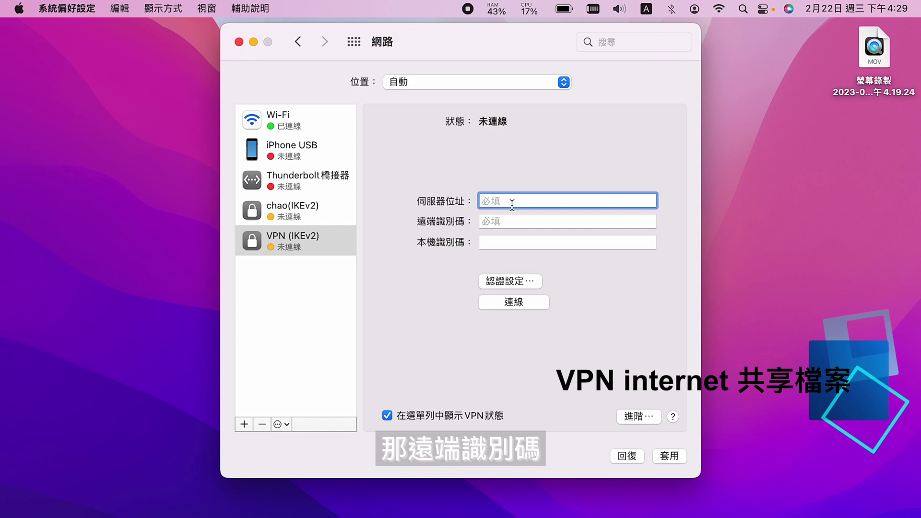
pyautogui.click(508, 222)
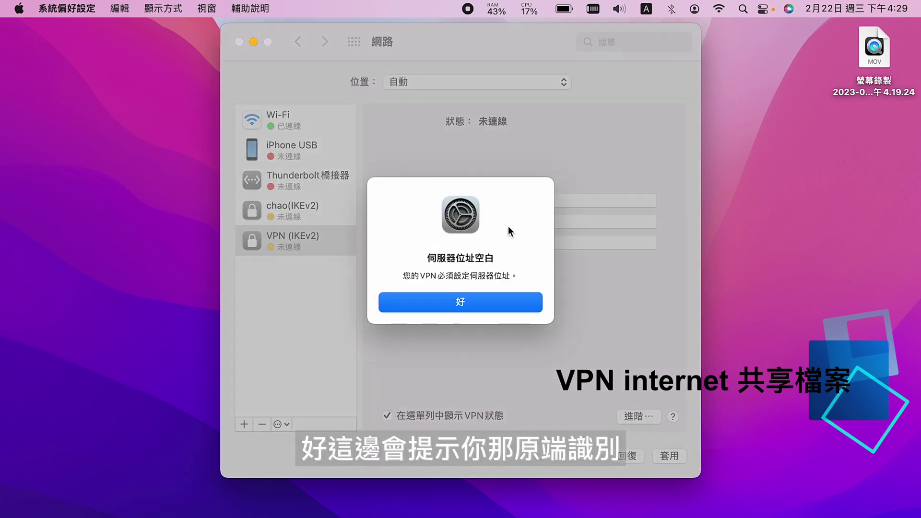
pyautogui.click(463, 303)
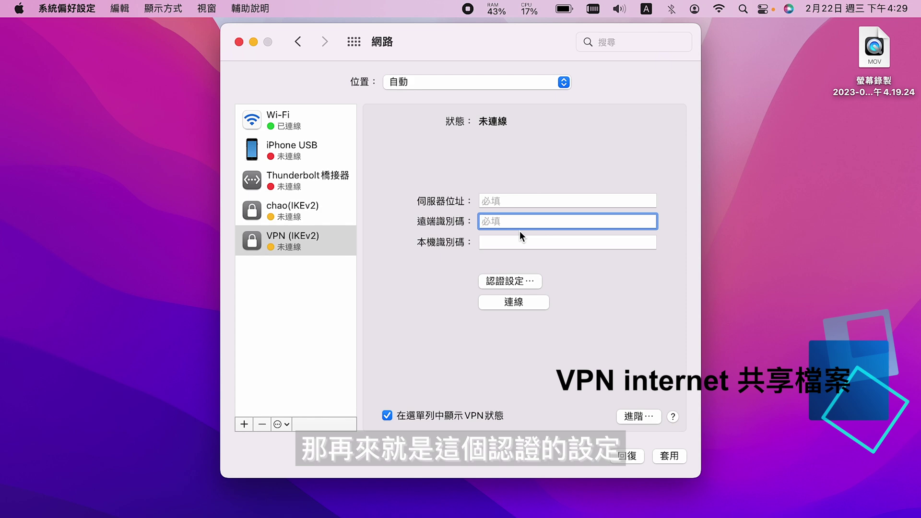
# Review the VPN authentication choices 使用者名稱, 憑證 and 無 with its shared secret field, and cancel the authentication settings.
pyautogui.click(502, 280)
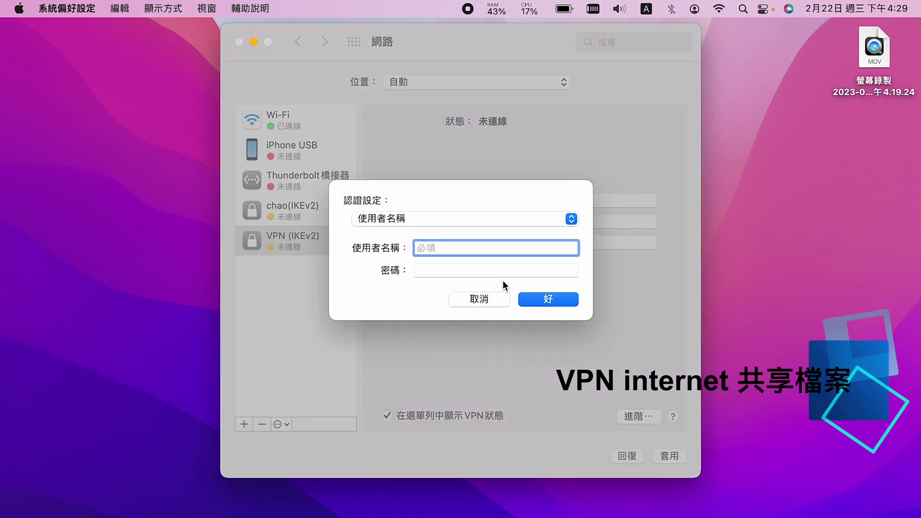
pyautogui.click(577, 220)
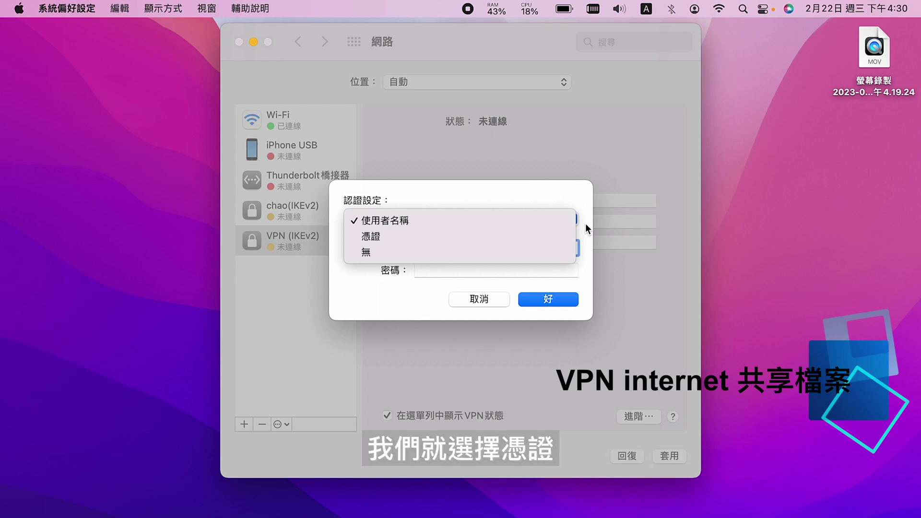
pyautogui.click(541, 245)
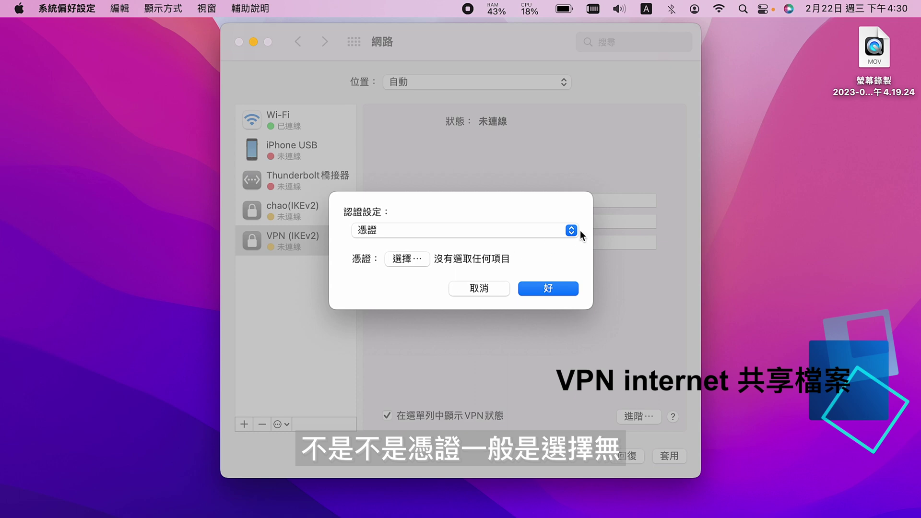
pyautogui.click(571, 230)
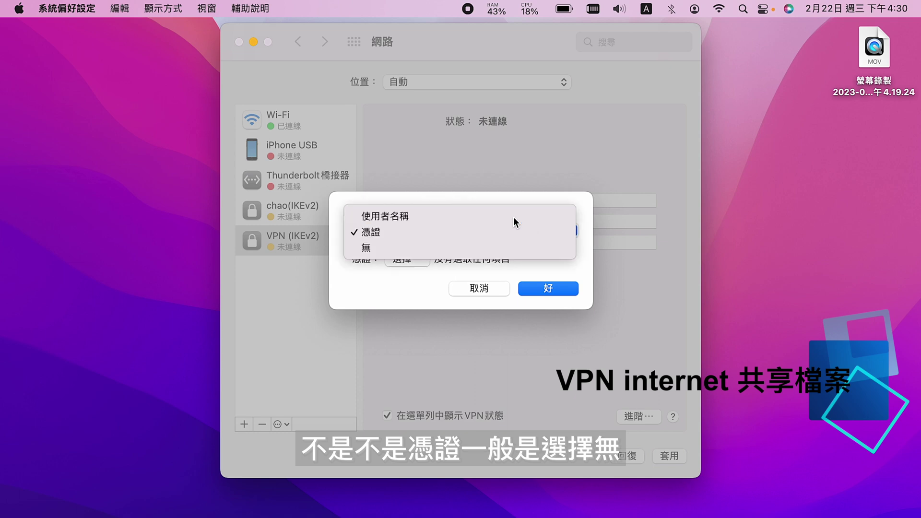
pyautogui.click(513, 216)
pyautogui.click(573, 221)
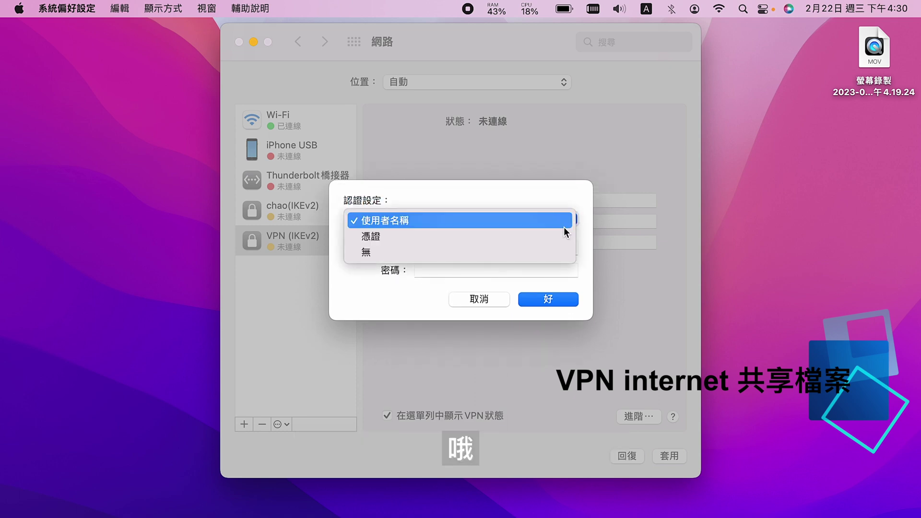
pyautogui.click(511, 253)
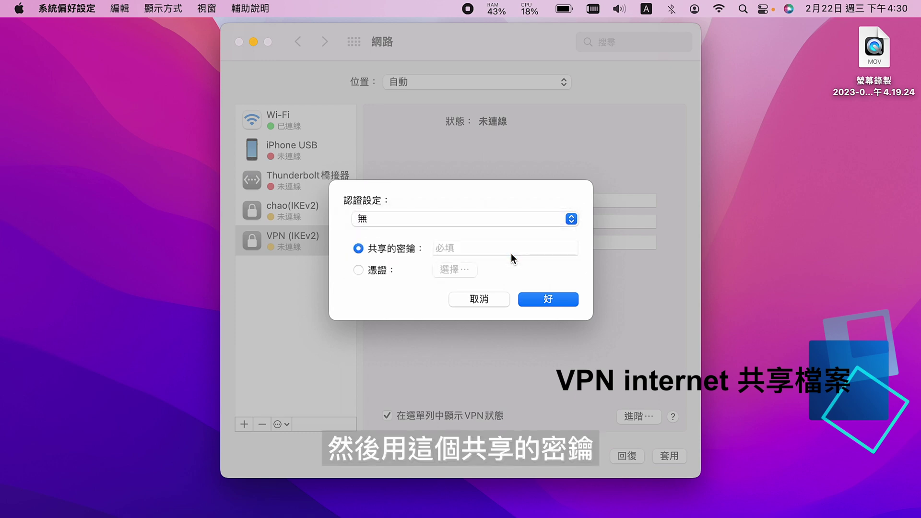
pyautogui.click(456, 248)
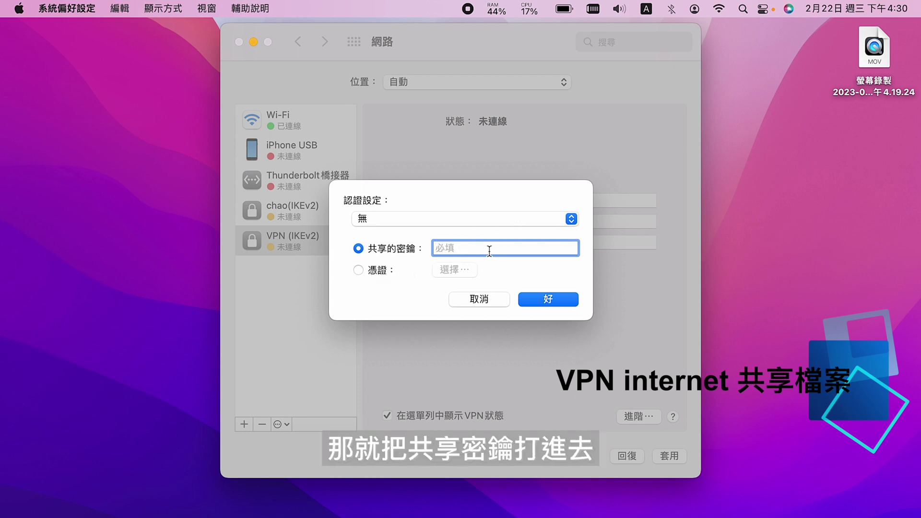
pyautogui.click(481, 302)
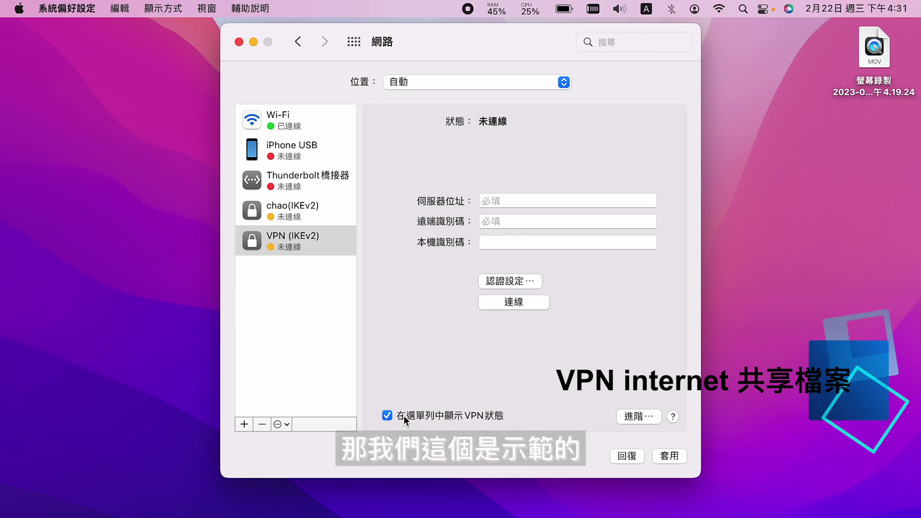
# Remove the demonstration service VPN (IKEv2) and close the Network settings without applying the changes.
pyautogui.click(304, 248)
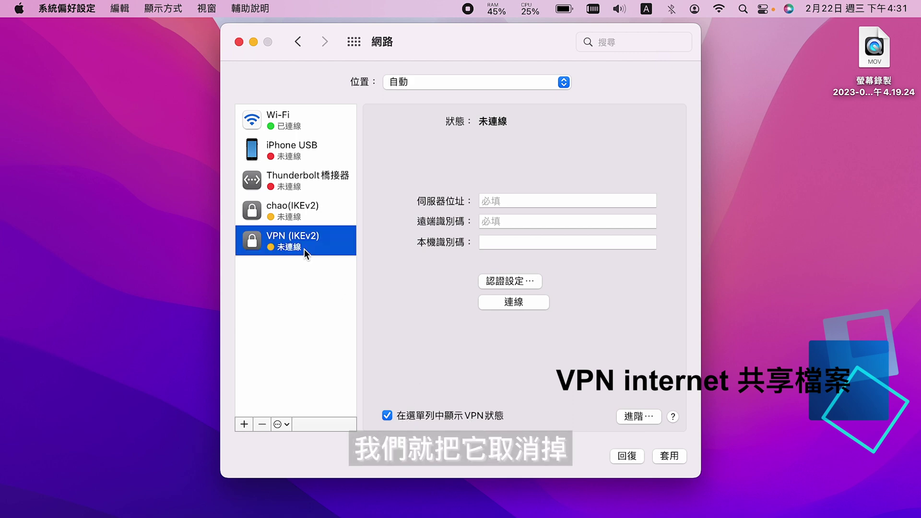
pyautogui.click(262, 424)
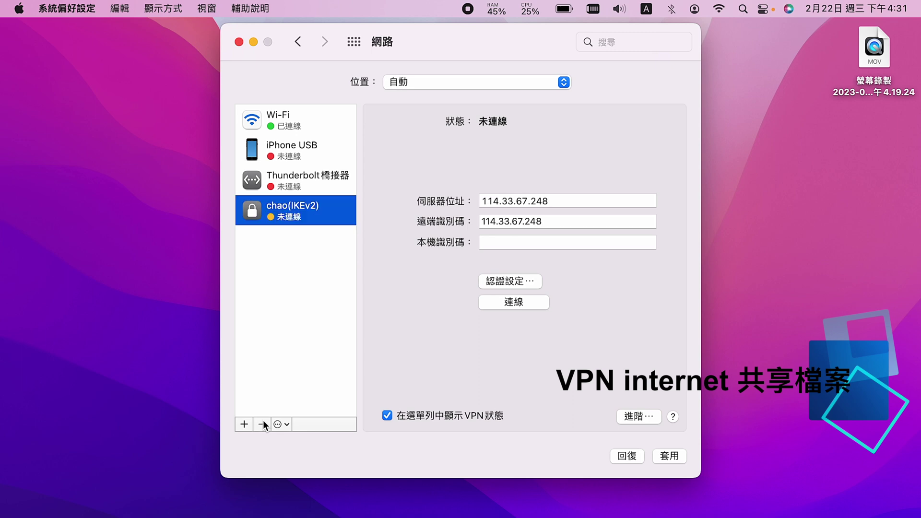
pyautogui.click(238, 42)
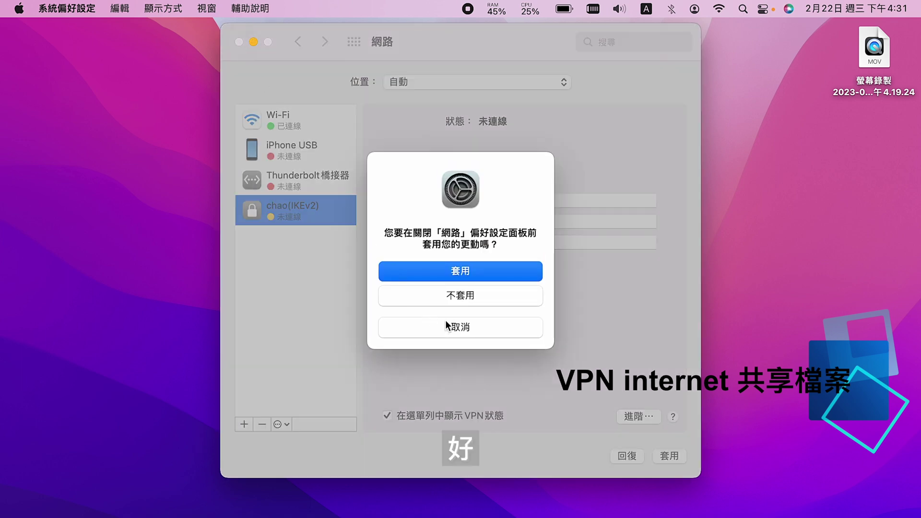
pyautogui.click(460, 295)
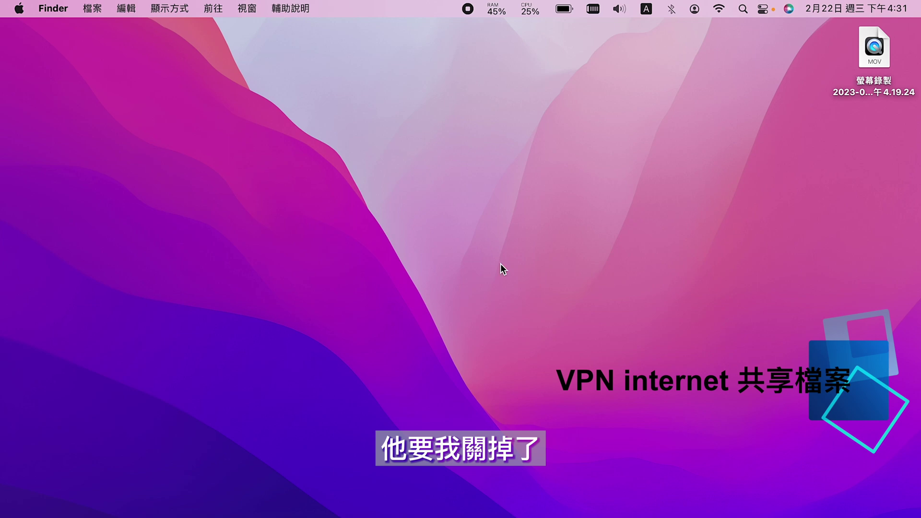
# Show the VPN connection options for the existing IKEv2 service.
pyautogui.click(593, 10)
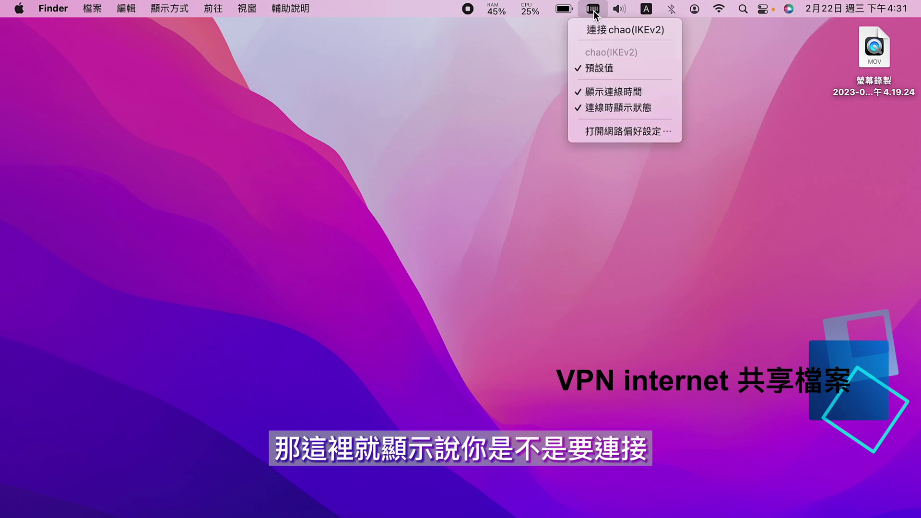